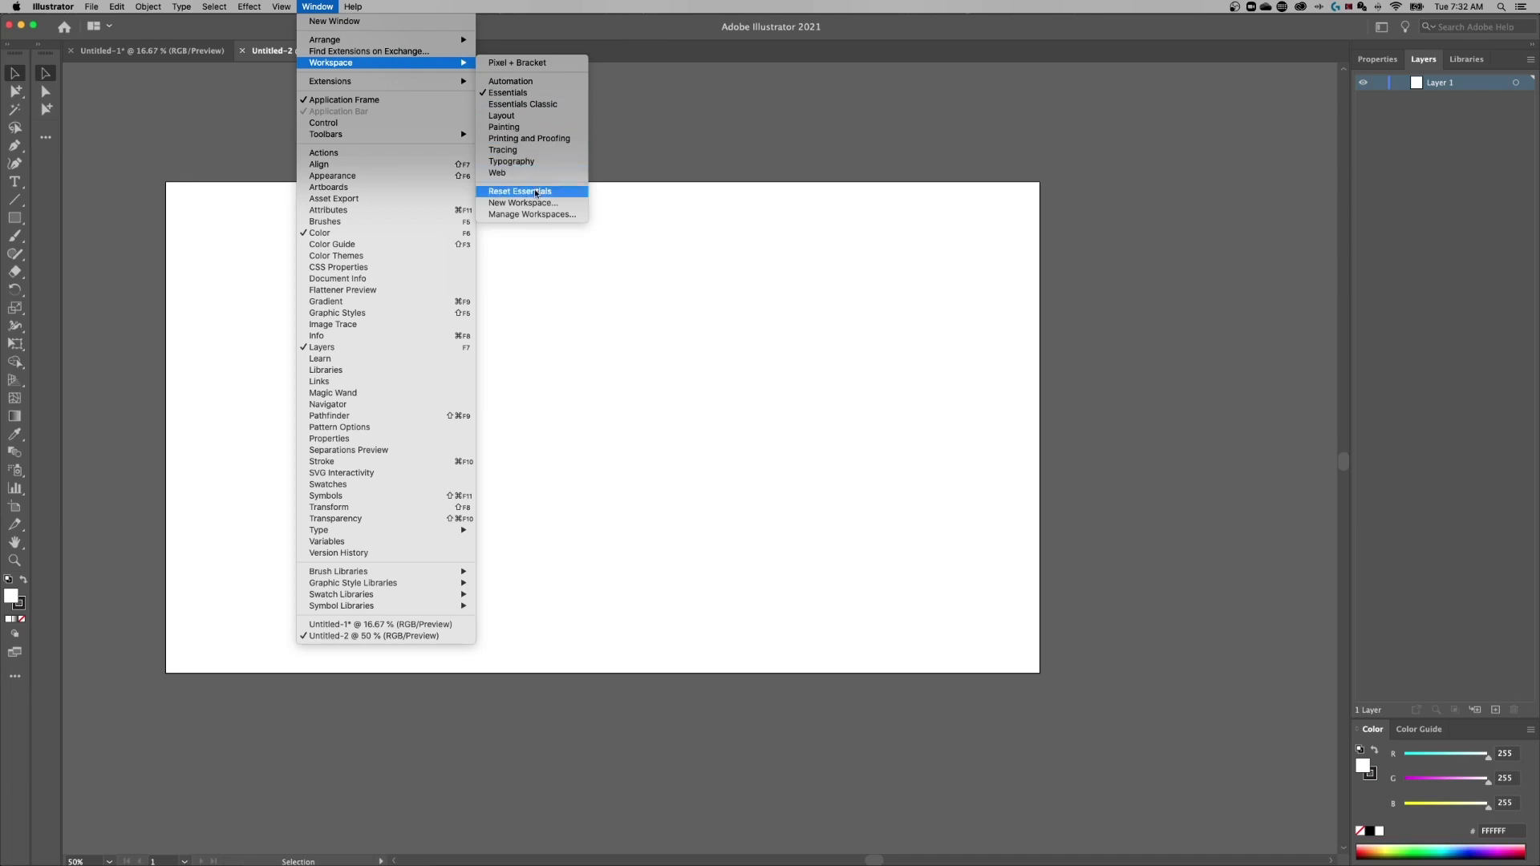
- Reset the Essentials workspace to its default layout and switch to the Essentials Classic workspace
left_click(536, 193)
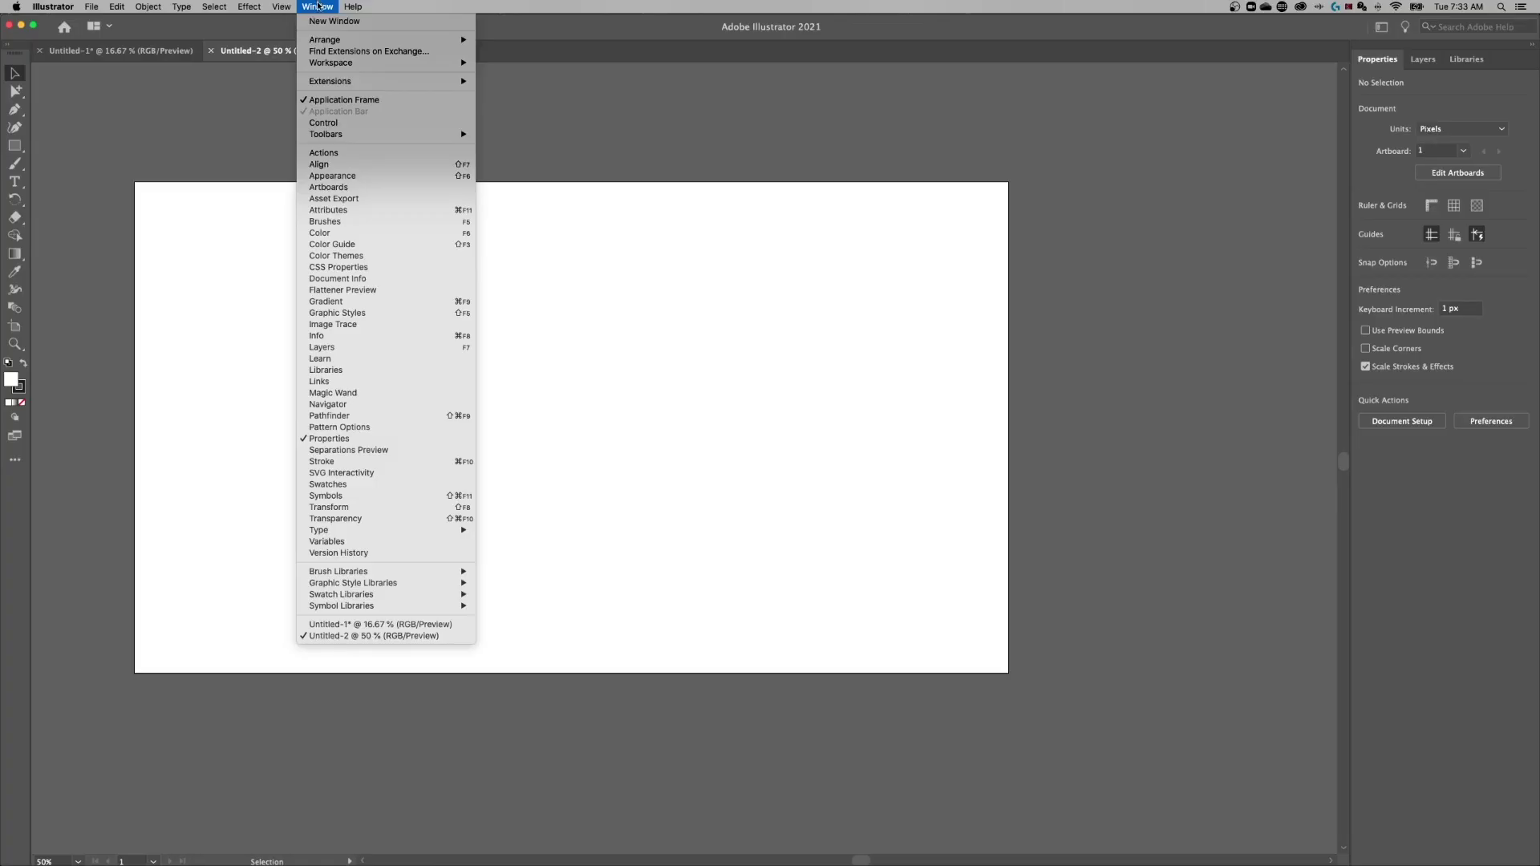
mouse_move(385, 63)
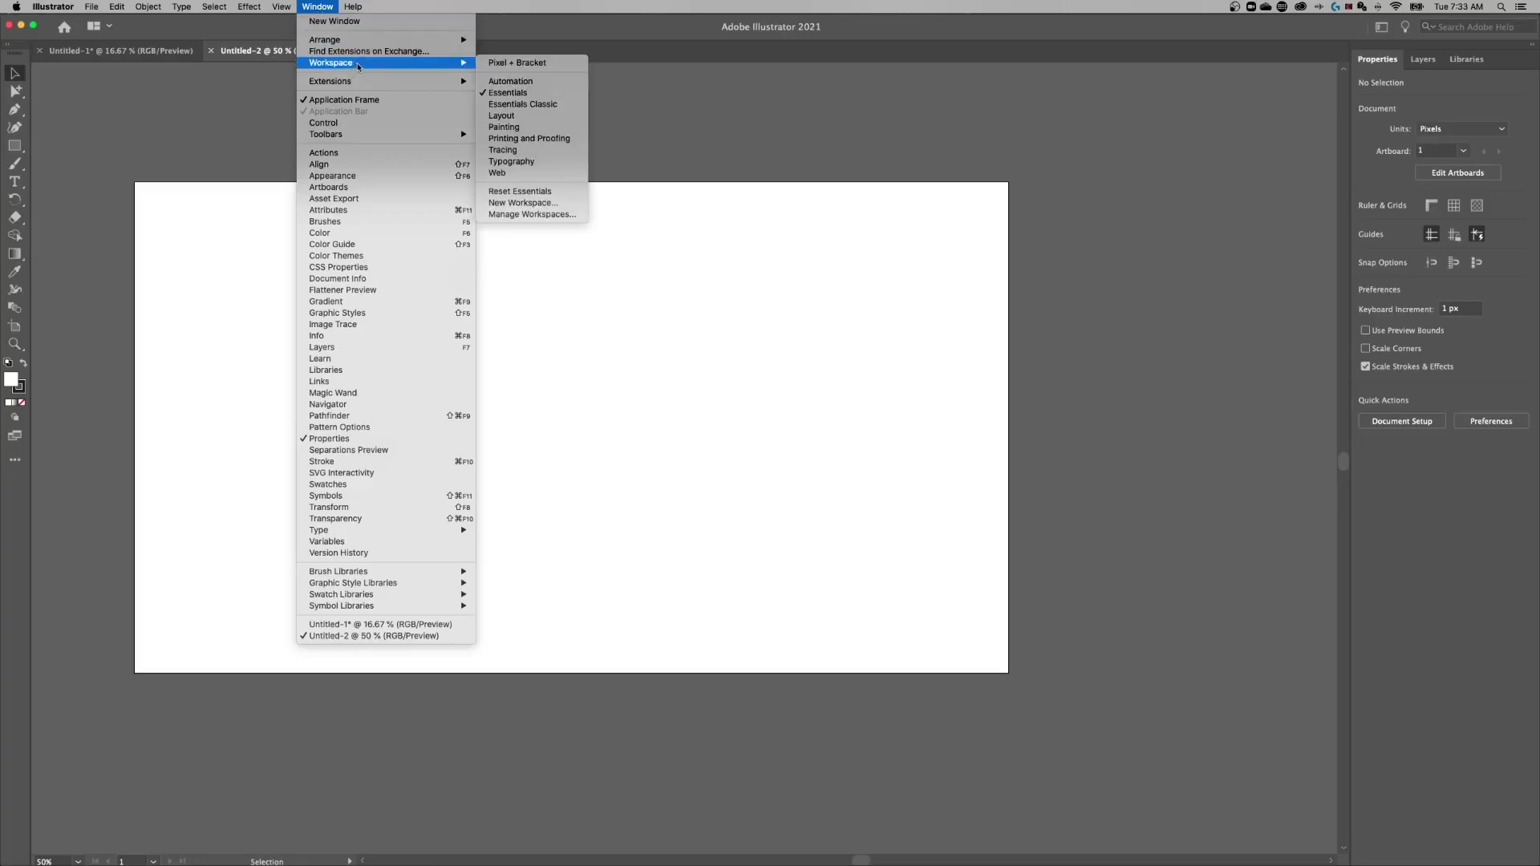
left_click(539, 104)
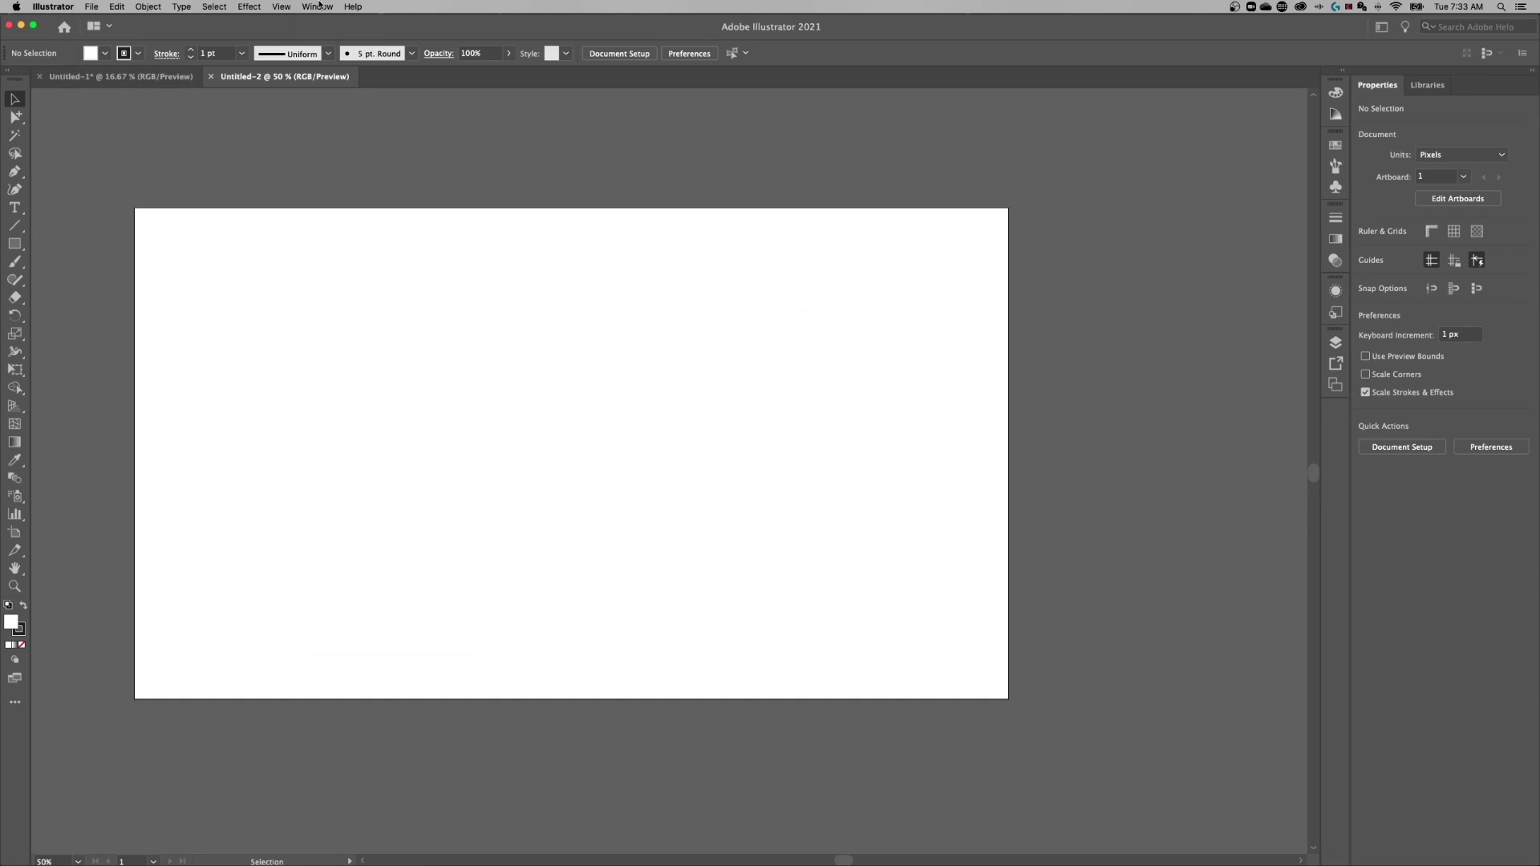
- Switch the workspace to Typography
left_click(318, 7)
mouse_move(369, 66)
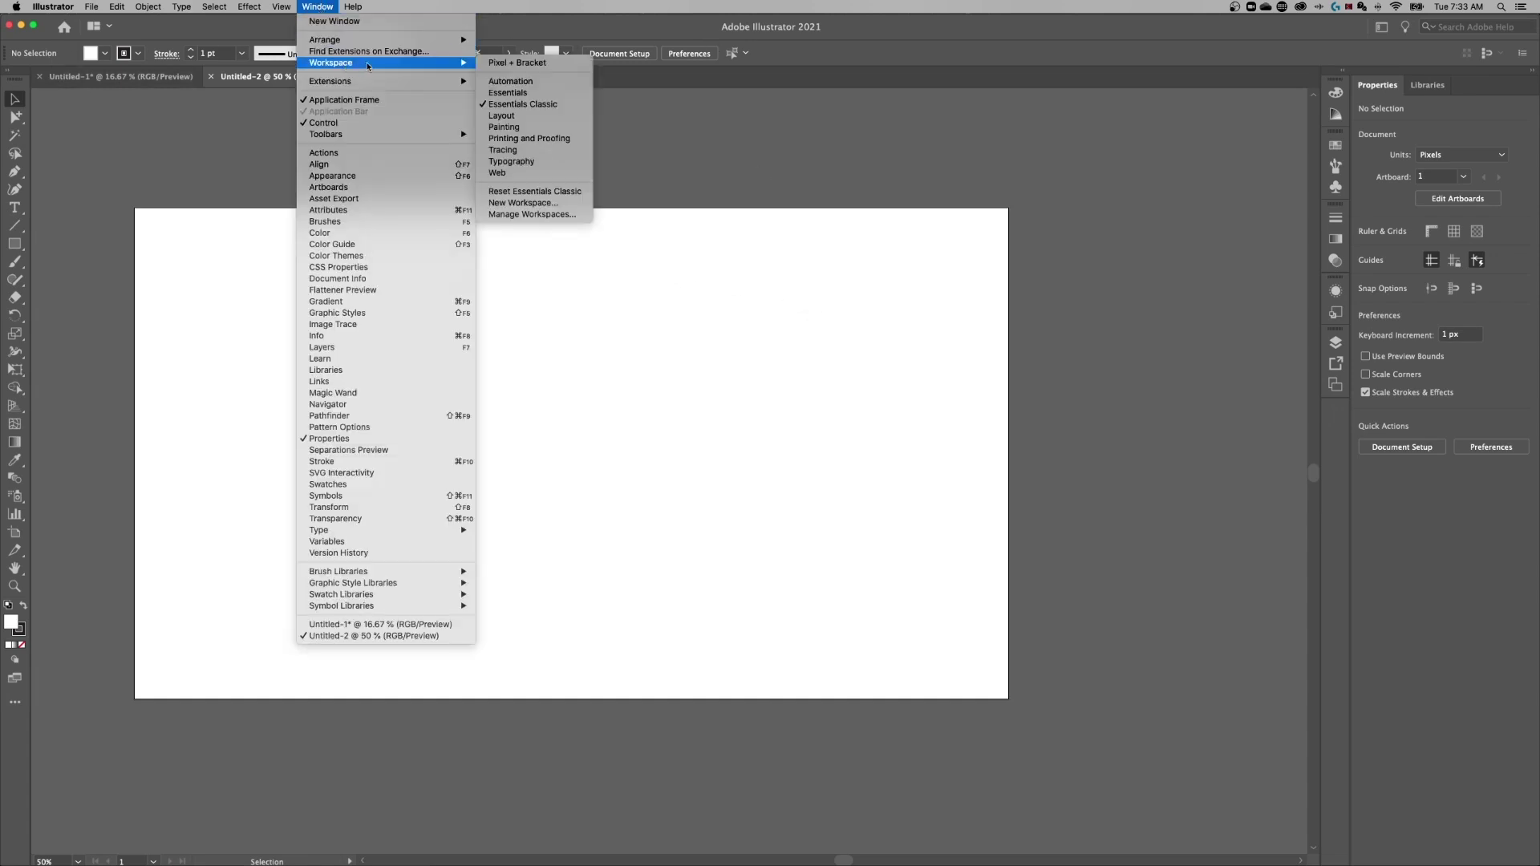
left_click(538, 162)
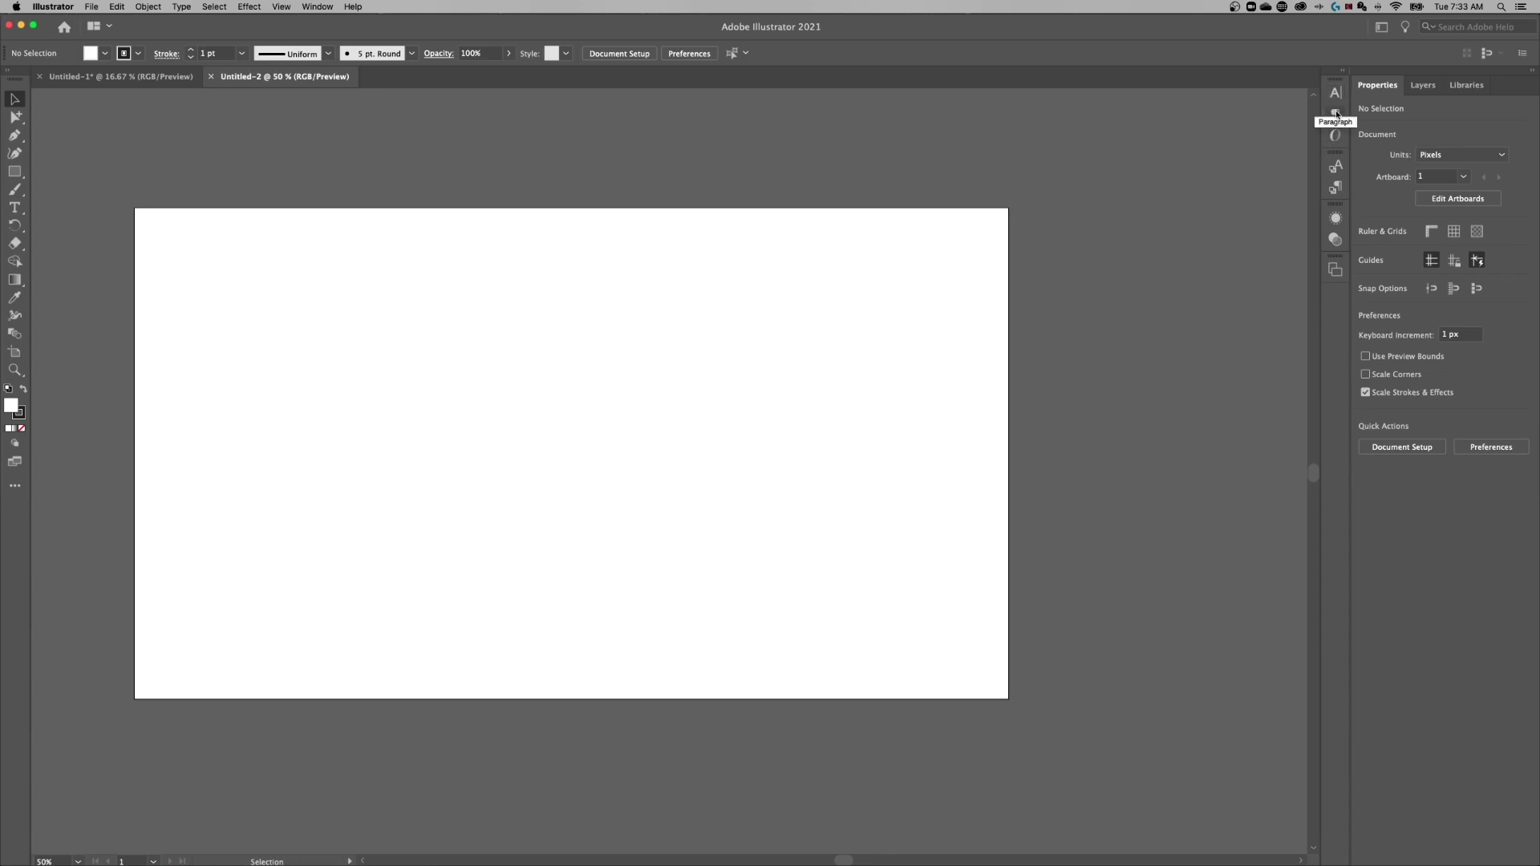
- Expand the collapsed Character panel to view it and collapse it again
left_click(313, 6)
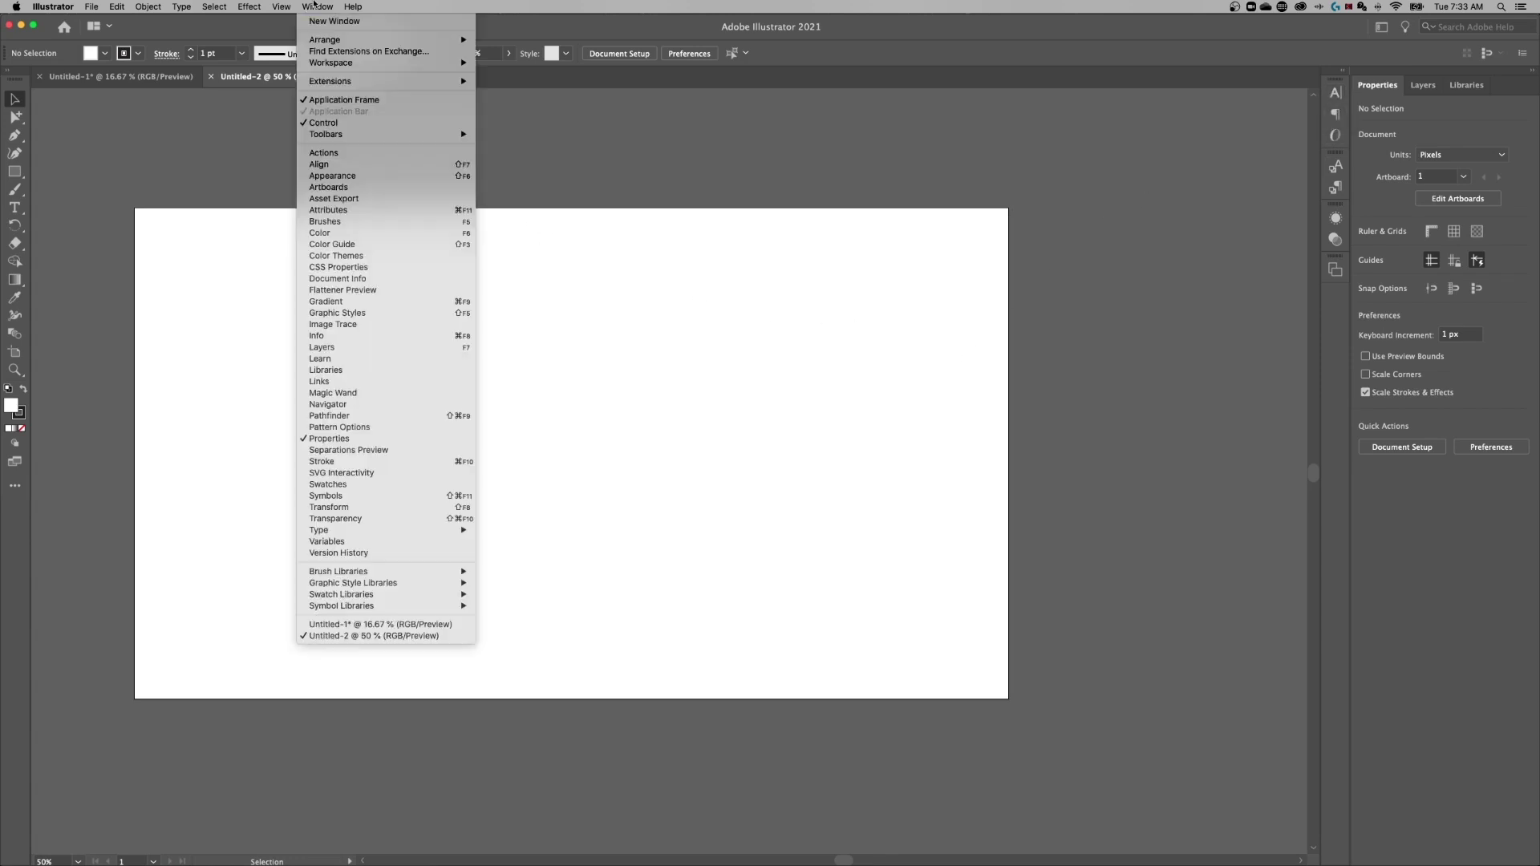
mouse_move(328, 62)
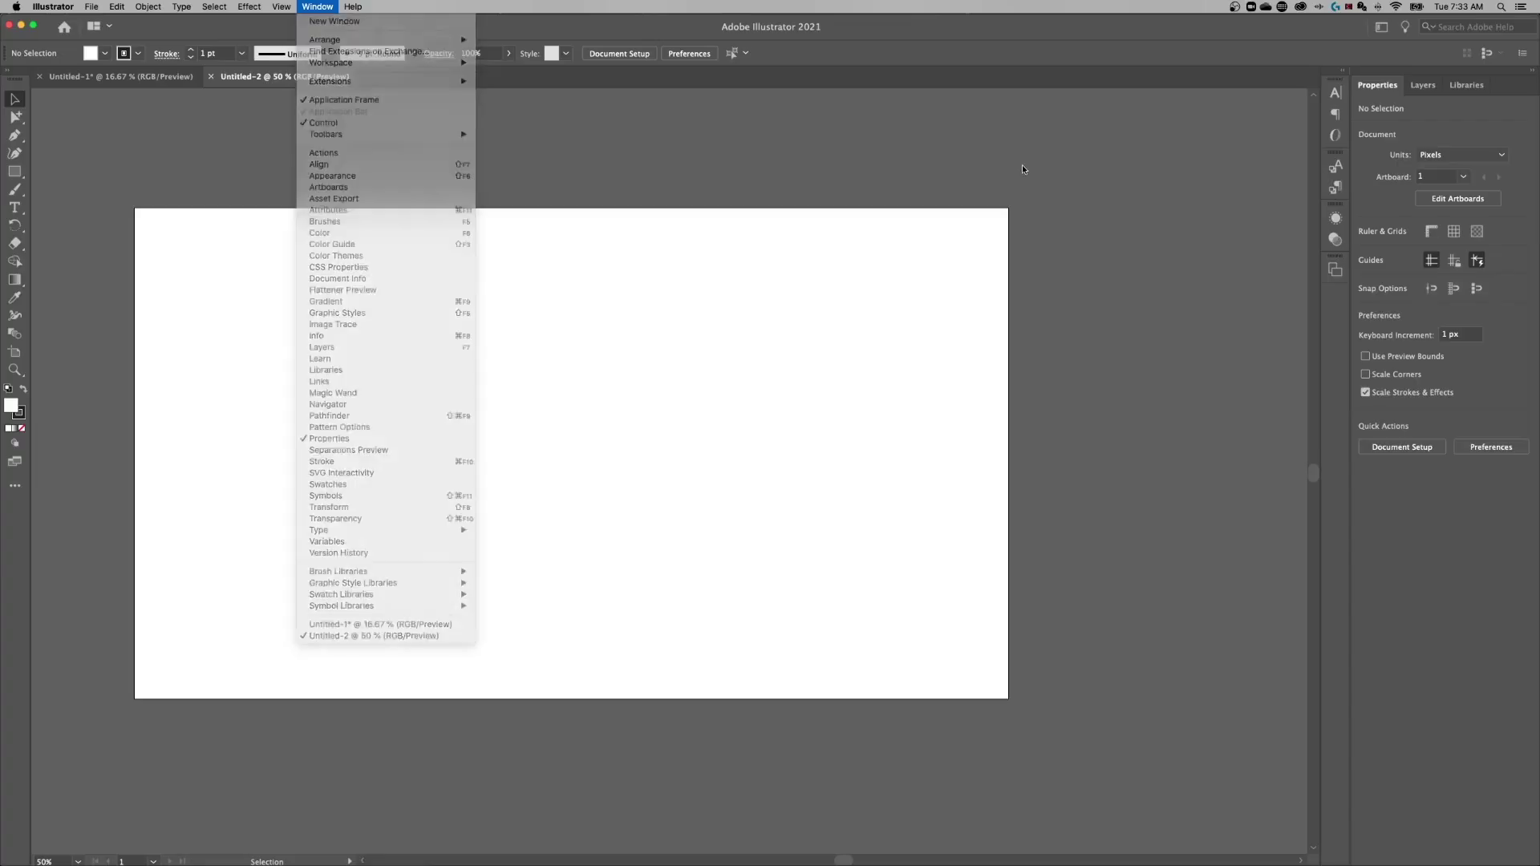
left_click(1027, 165)
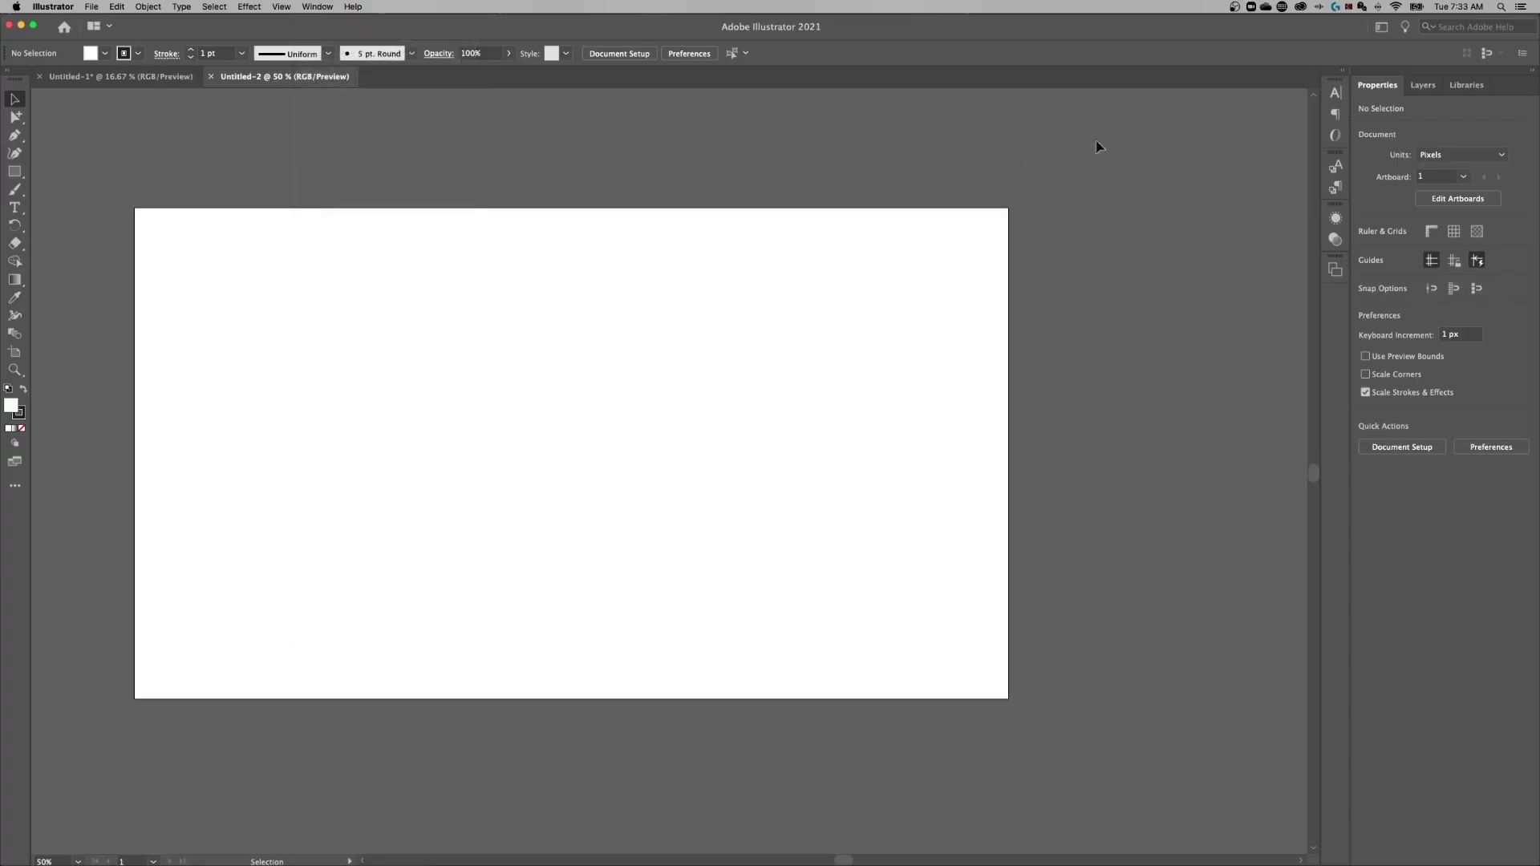
left_click(1335, 95)
left_click(1334, 96)
- Show the Gradient and Stroke panels and dock them in a column beside Properties, with Stroke beneath Gradient
left_click(317, 7)
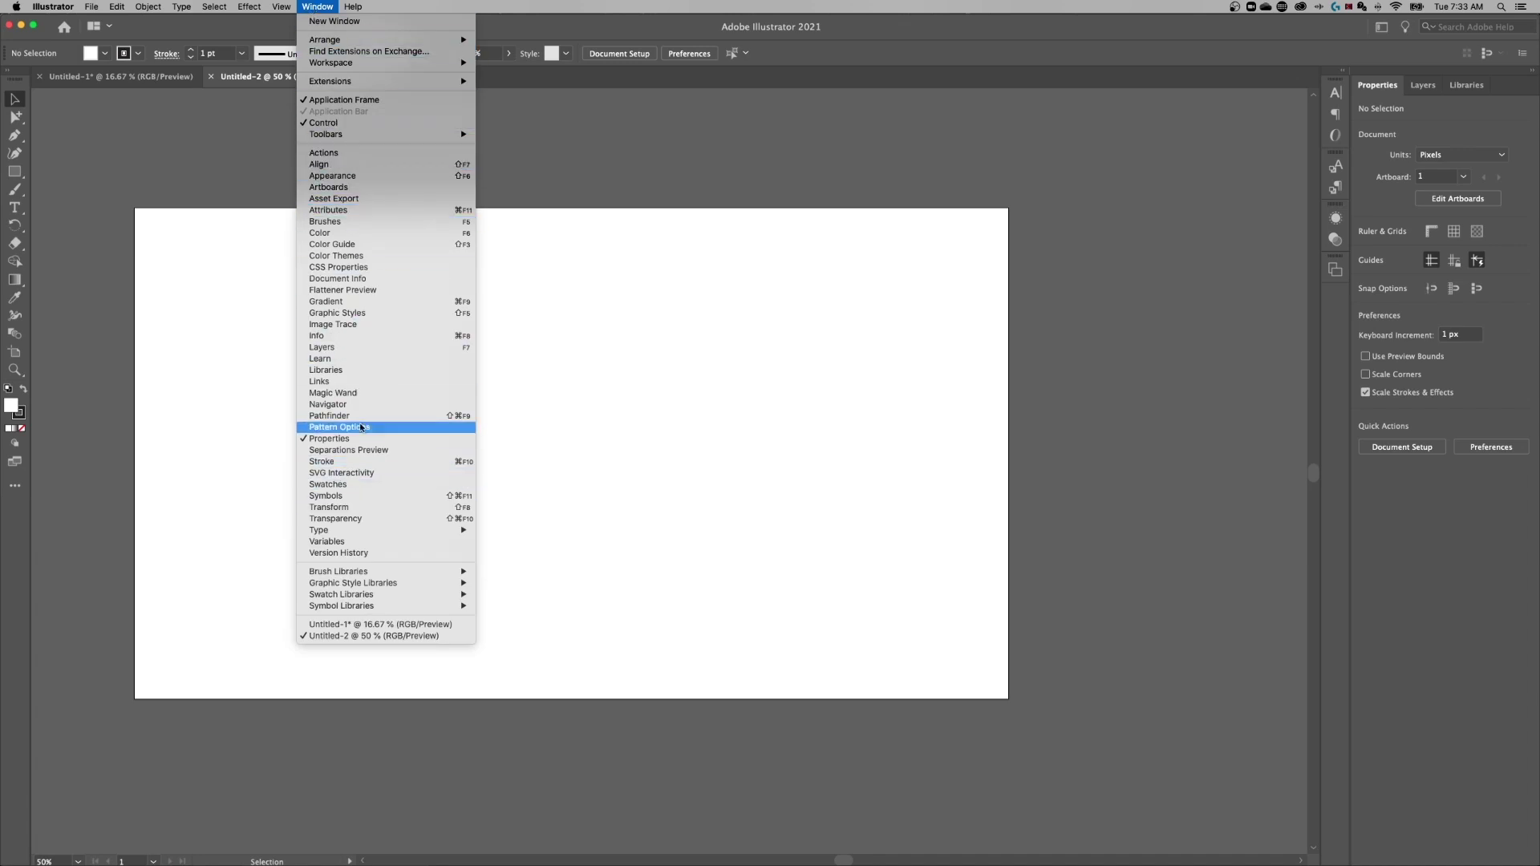
left_click(369, 300)
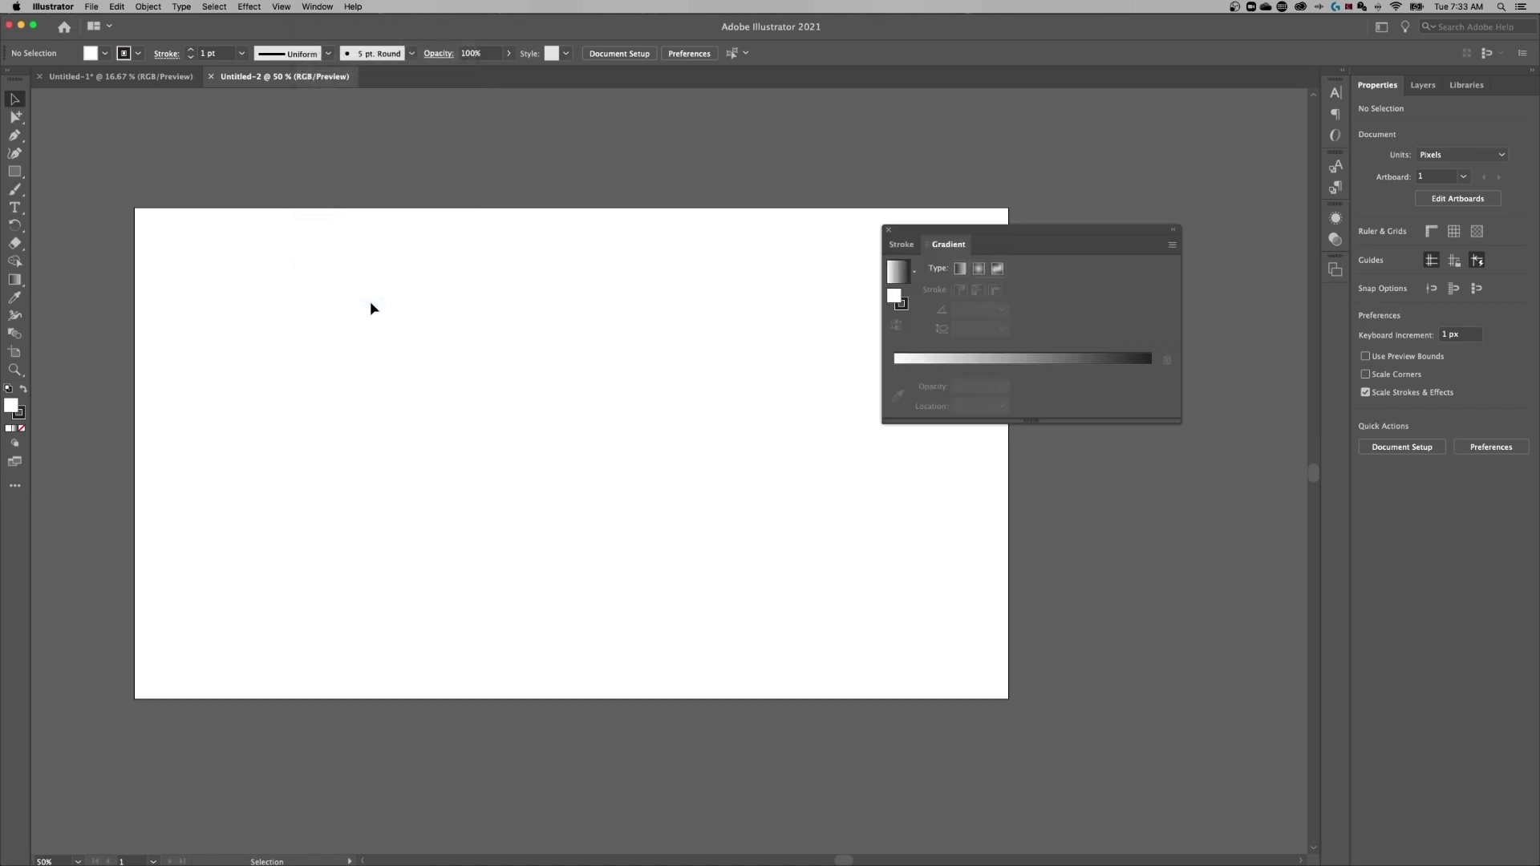
mouse_move(930, 233)
left_mouse_down()
mouse_move(809, 205)
mouse_move(836, 239)
mouse_move(1332, 97)
left_mouse_up()
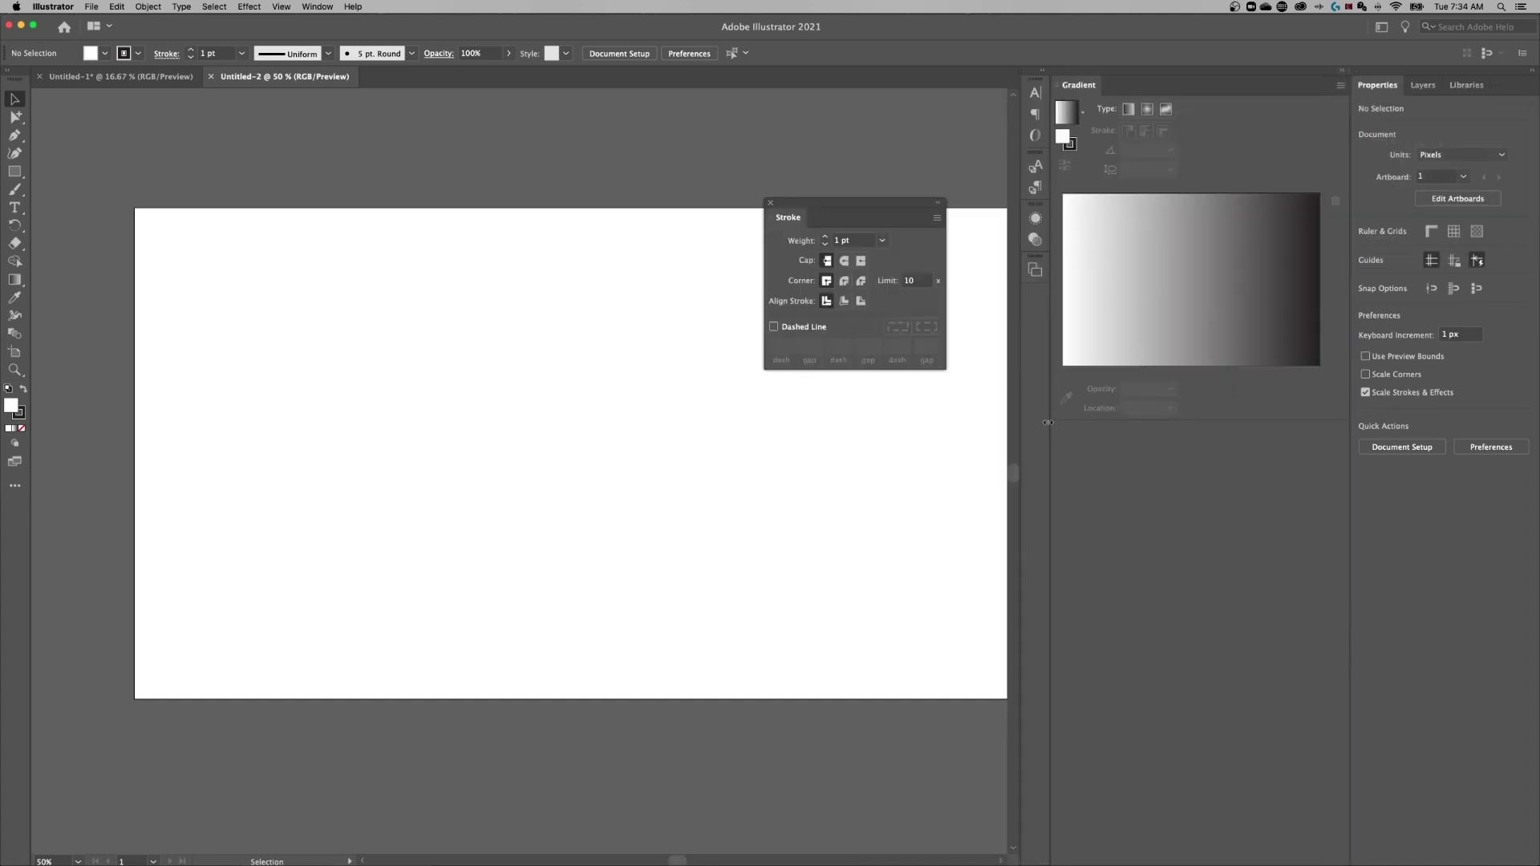
mouse_move(783, 215)
left_mouse_down()
mouse_move(892, 314)
mouse_move(1118, 430)
mouse_move(1030, 432)
mouse_move(1100, 430)
left_mouse_up()
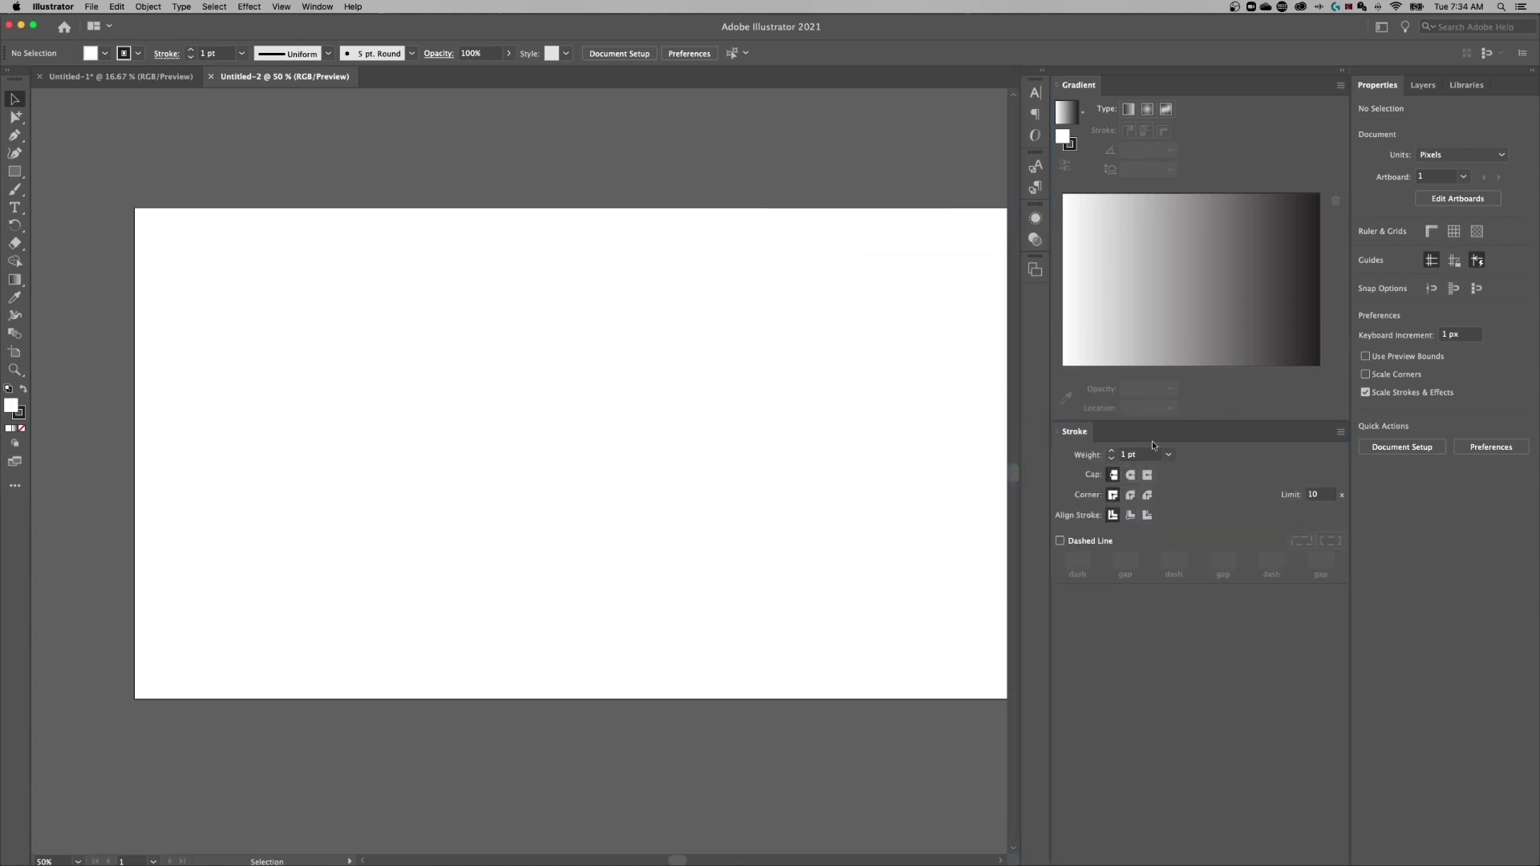
- Collapse the Gradient and Stroke column to icons, view the Gradient panel from its icon, and expand the column again
left_click(1343, 72)
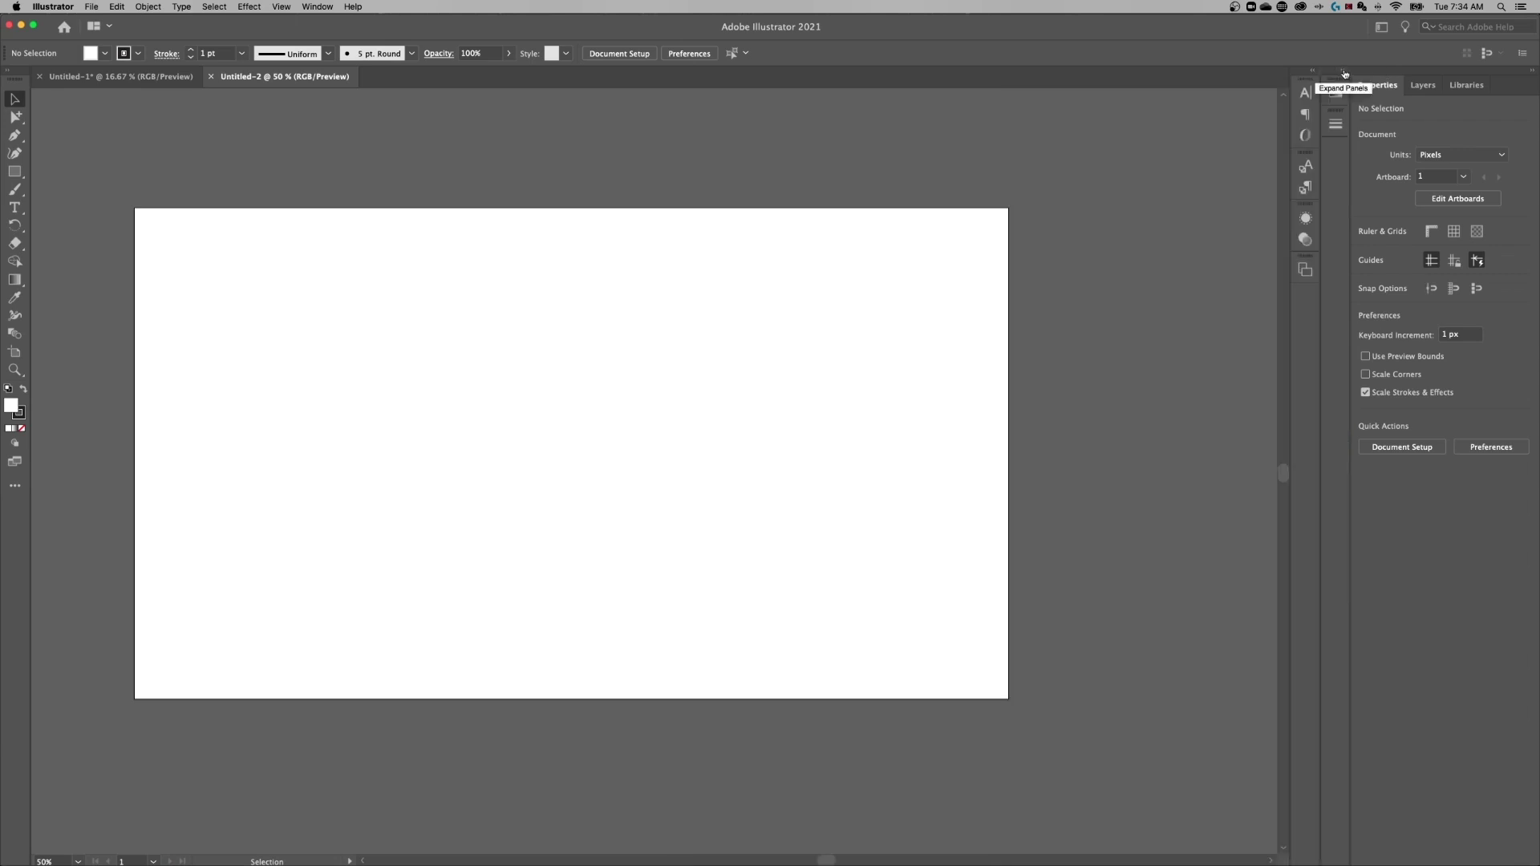
left_click(1335, 93)
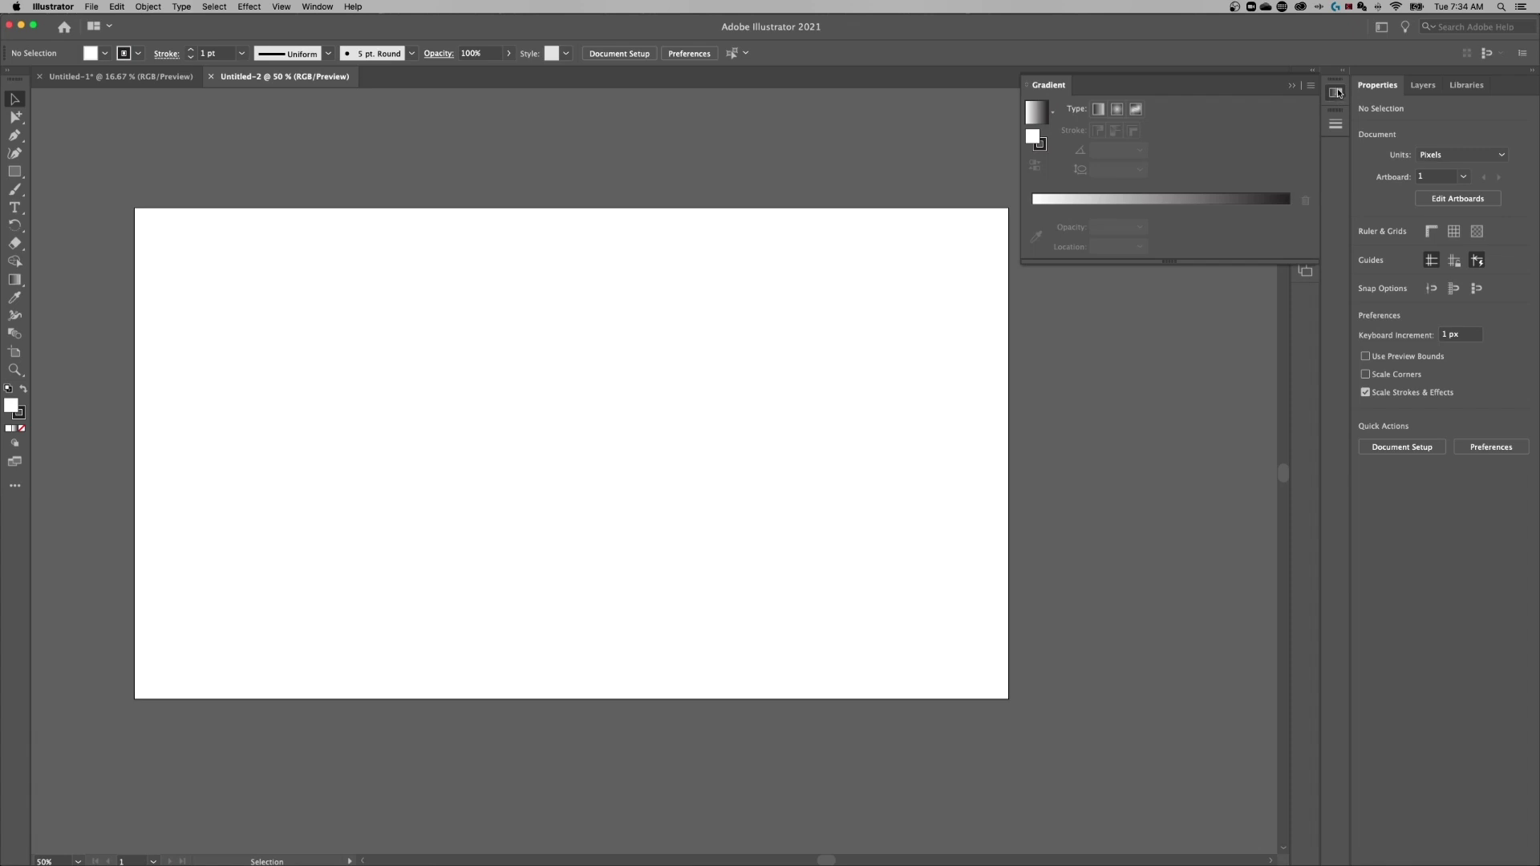
left_click(1344, 72)
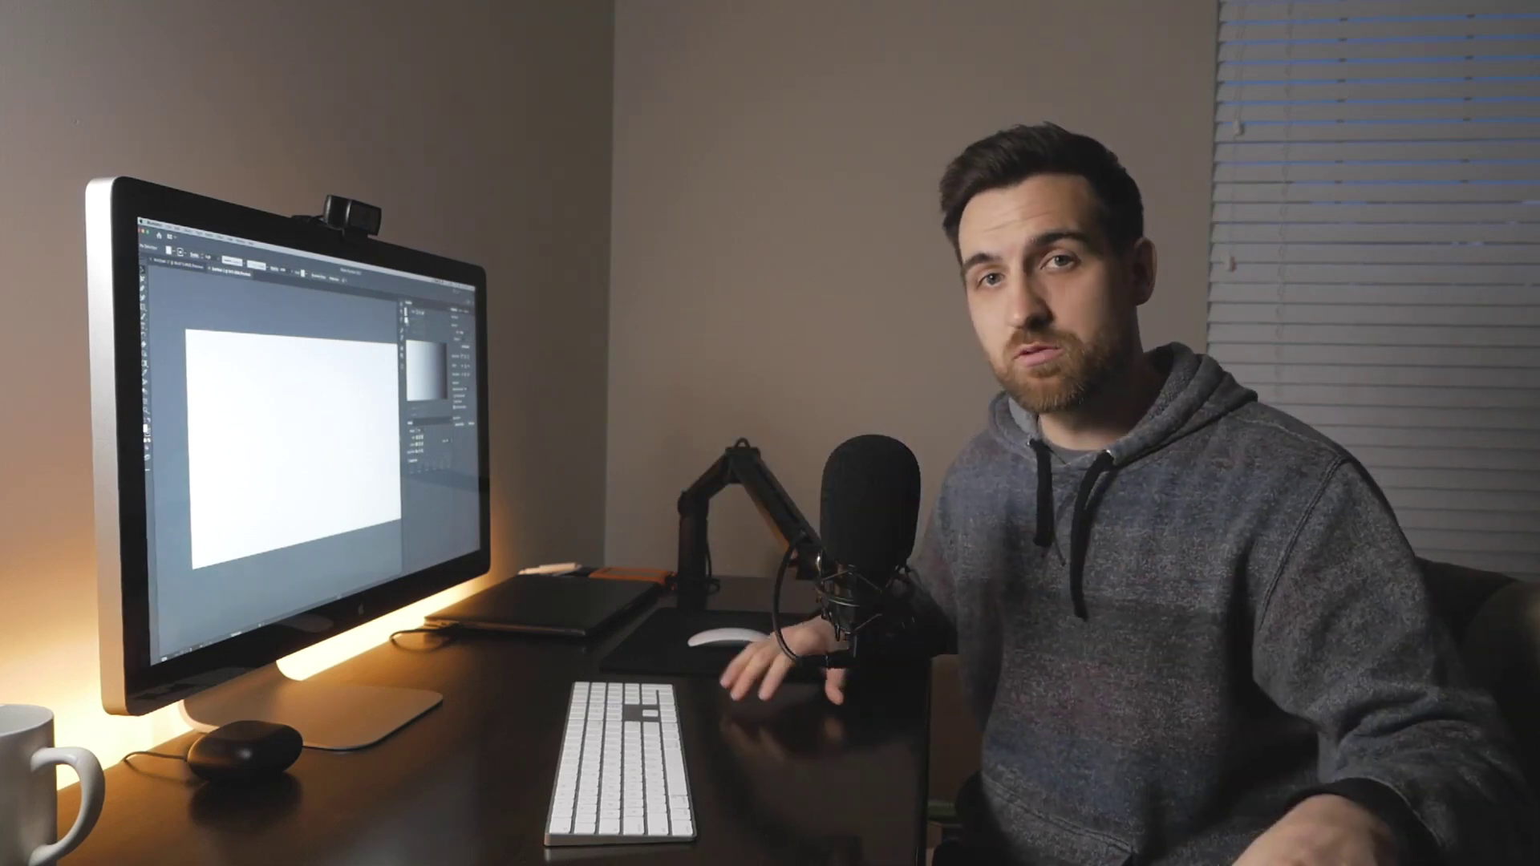
- Save the current panel layout as a new workspace named "tutorial workspace"
left_click(241, 241)
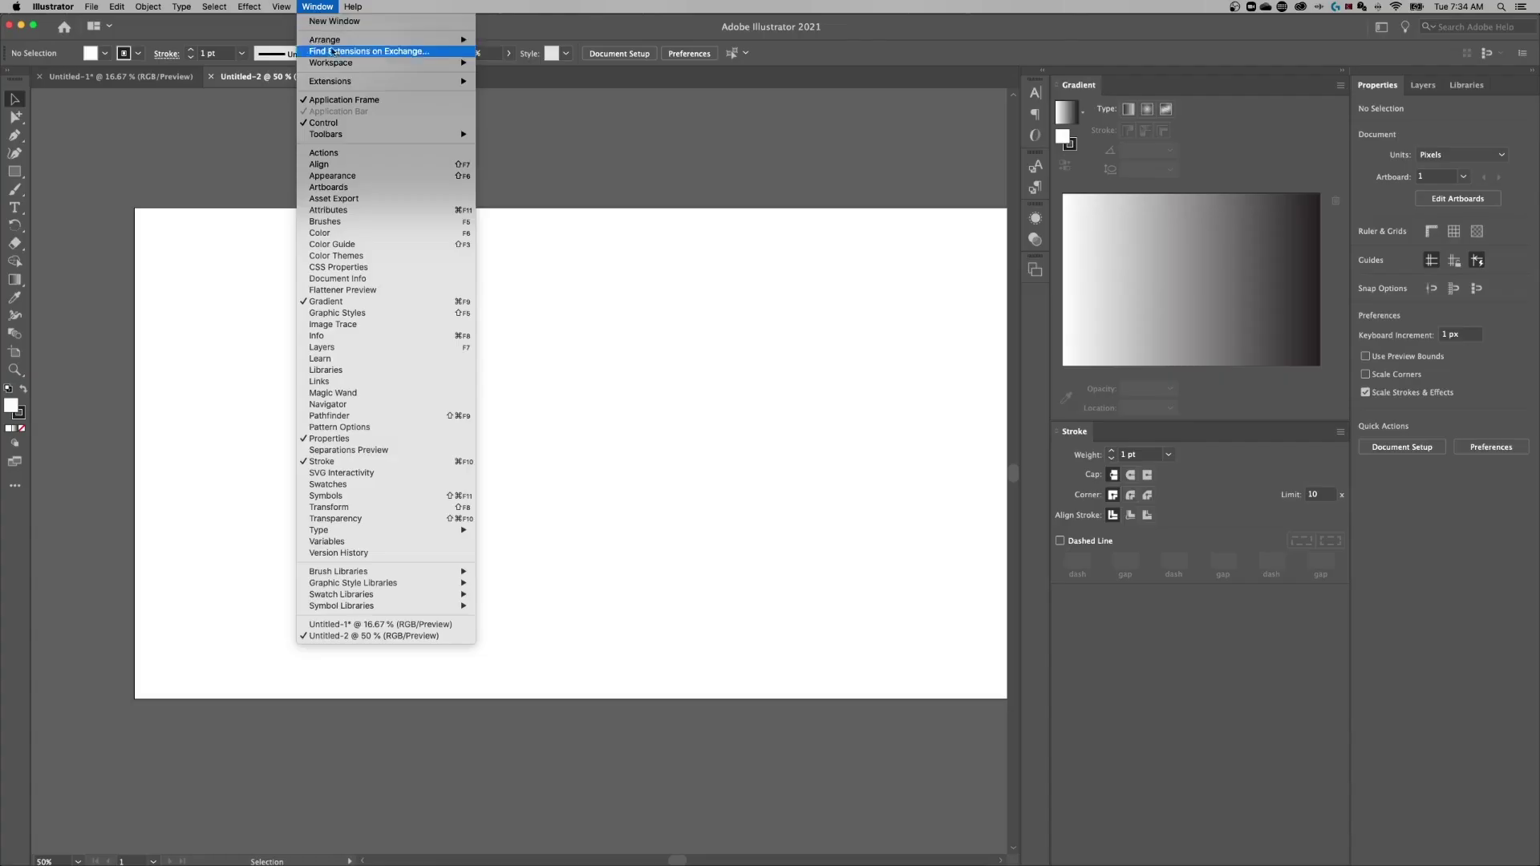
mouse_move(417, 63)
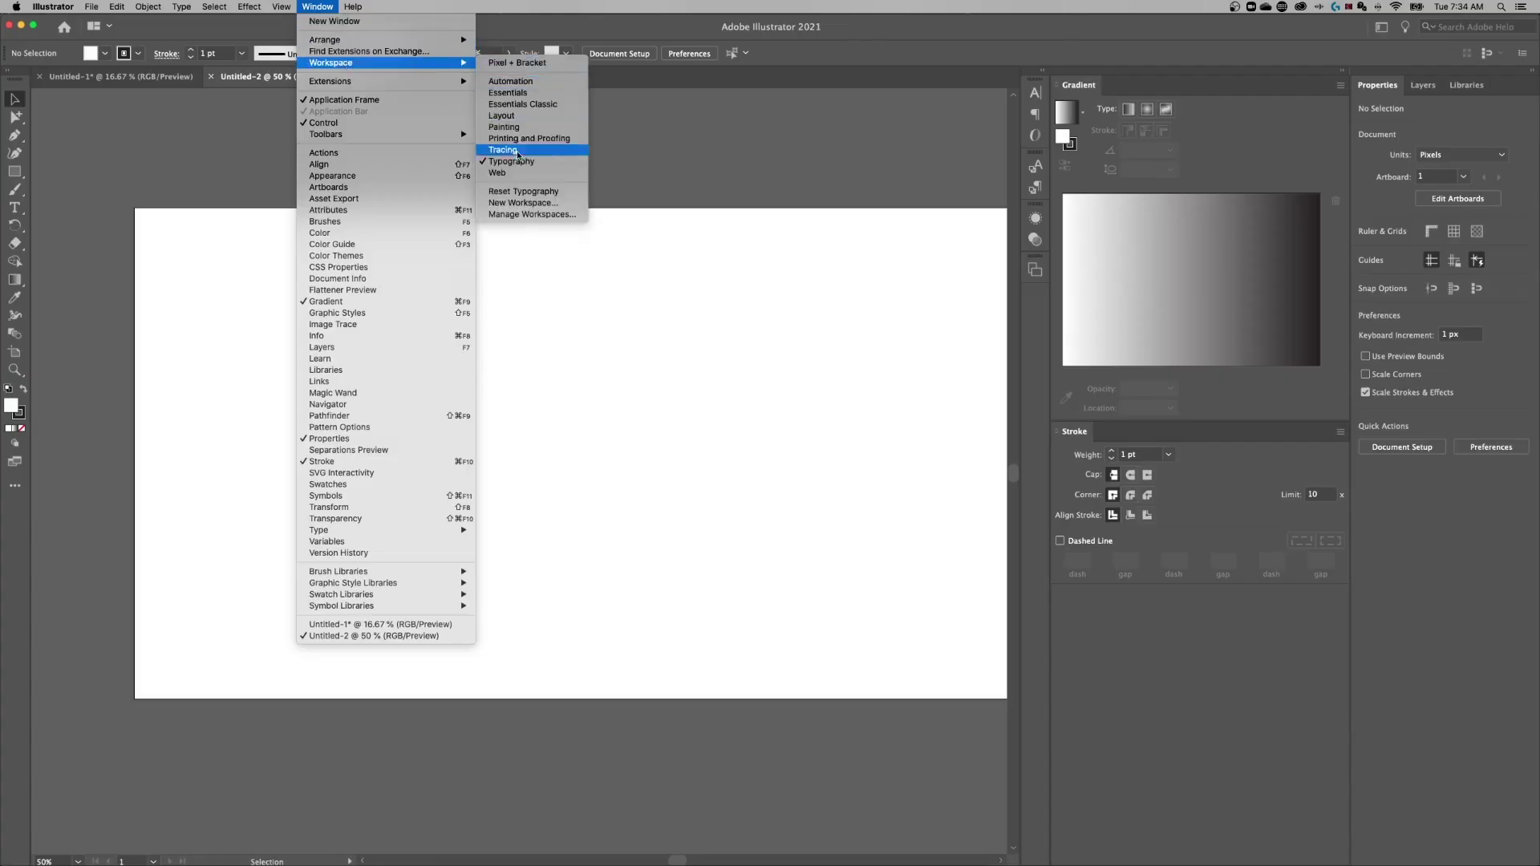
left_click(526, 204)
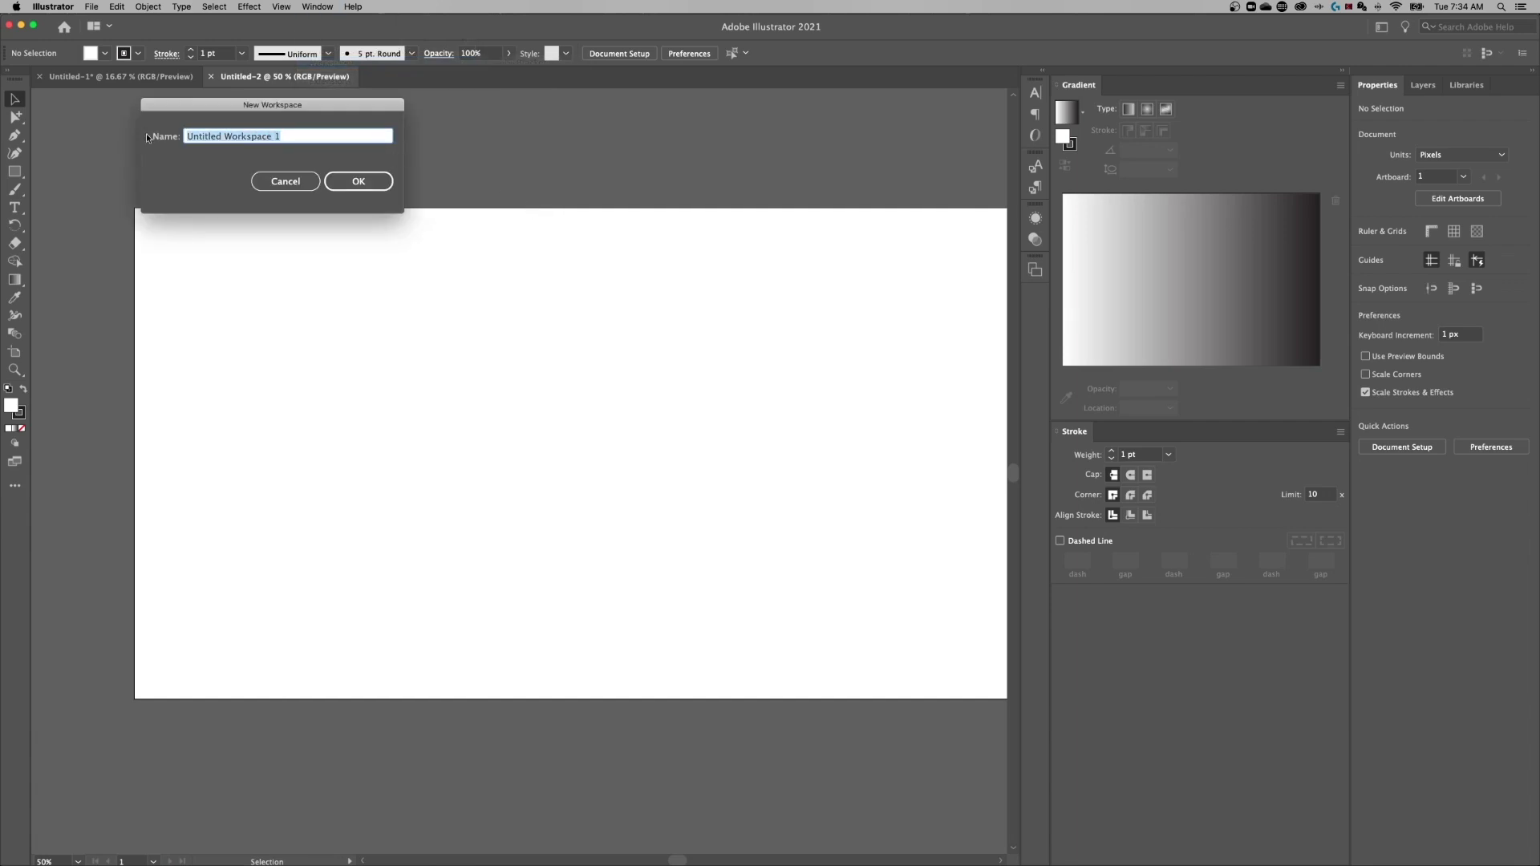
type("tr")
key("Return")
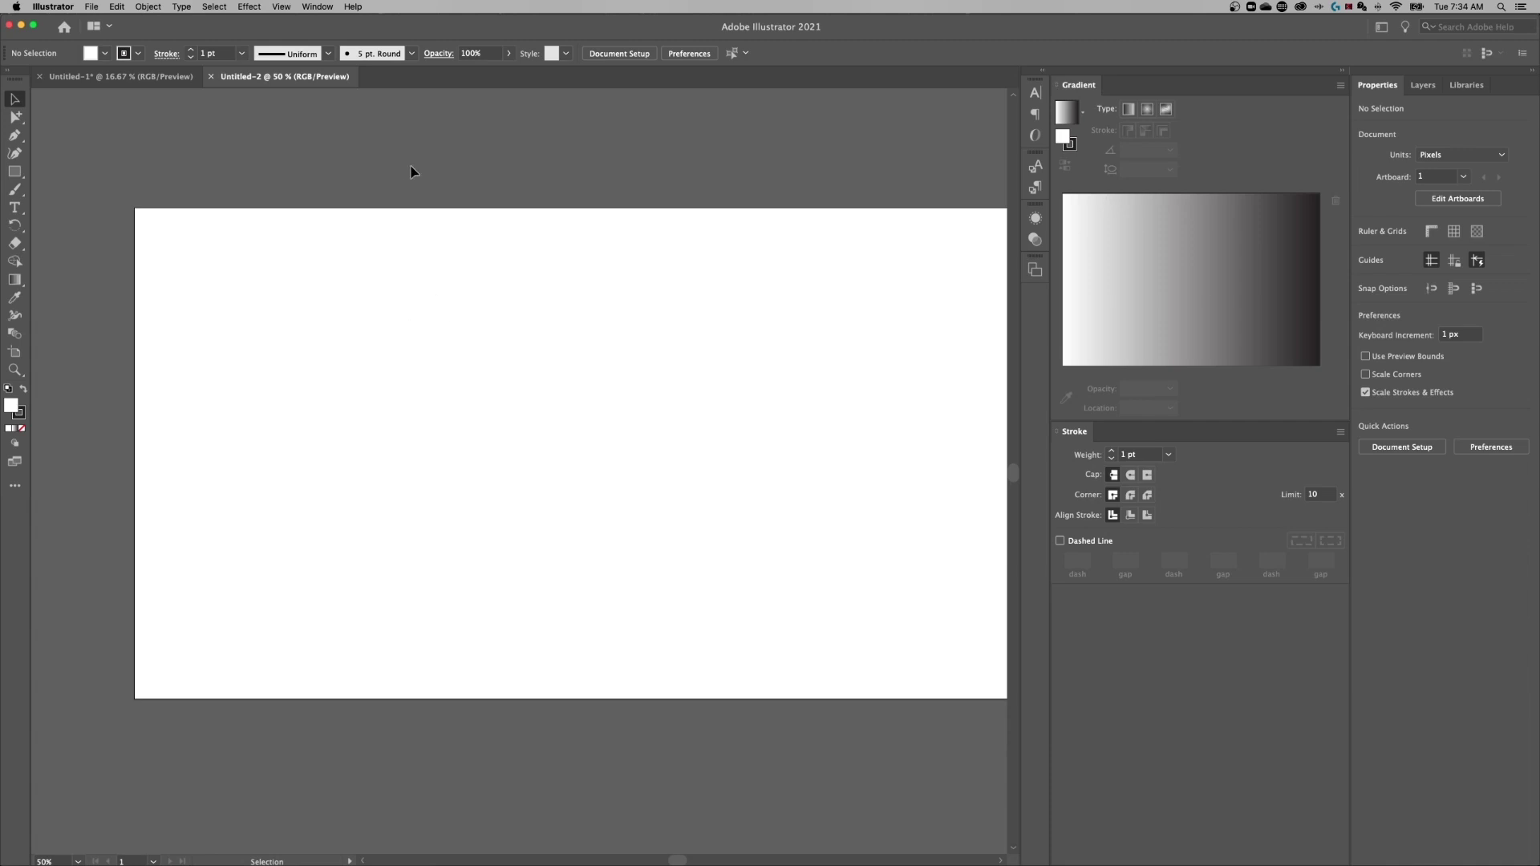
- Switch to the custom Pixel + Bracket workspace
left_click(317, 7)
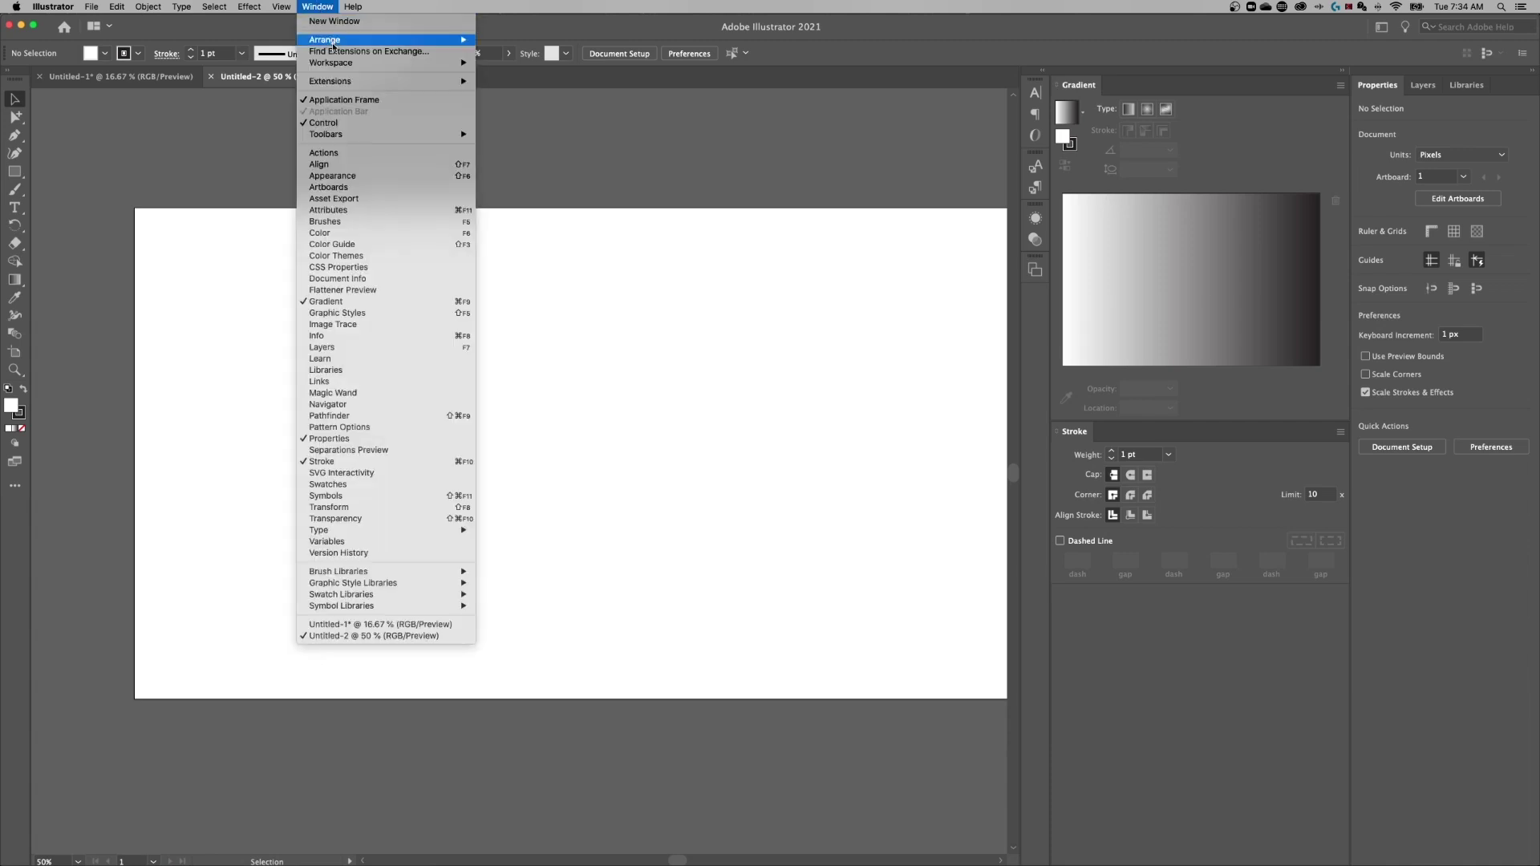
mouse_move(348, 63)
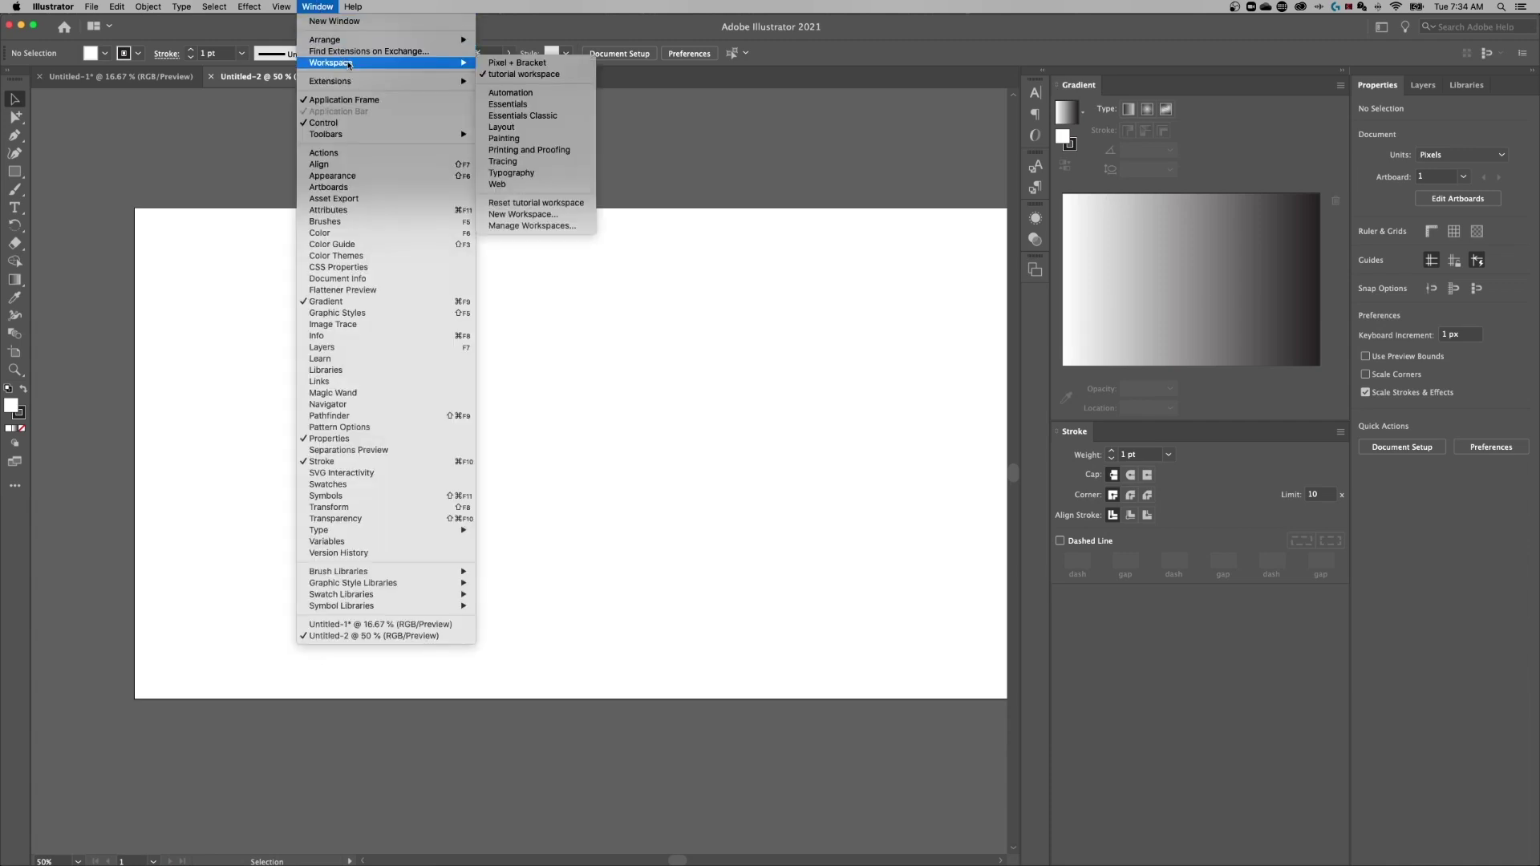
left_click(534, 64)
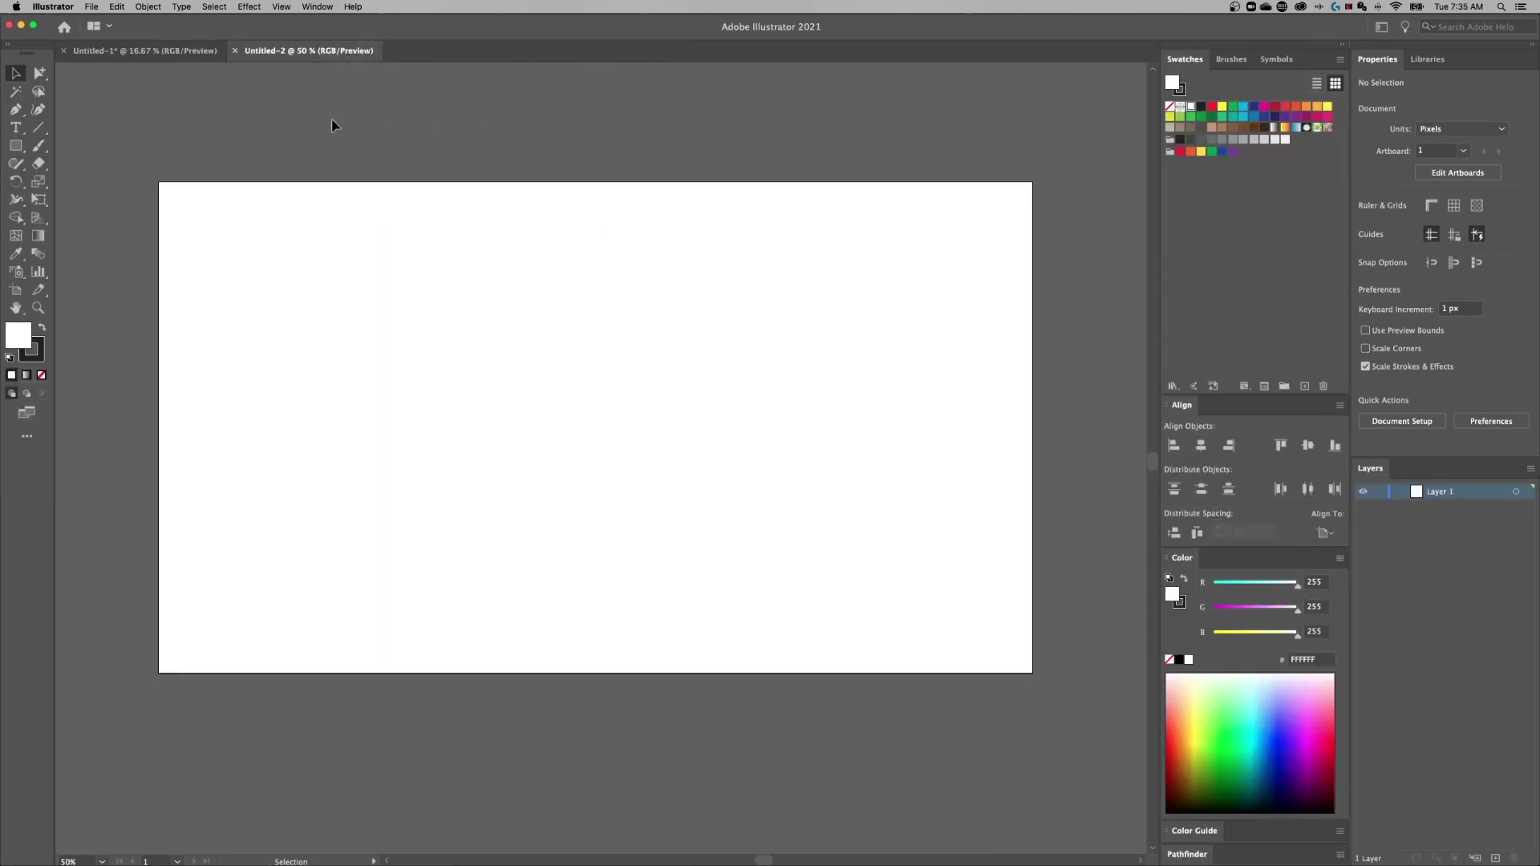
- Undock the toolbar so it floats beside the Swatches panel, and reset the workspace to its saved layout
left_click_drag(29, 58, 1103, 134)
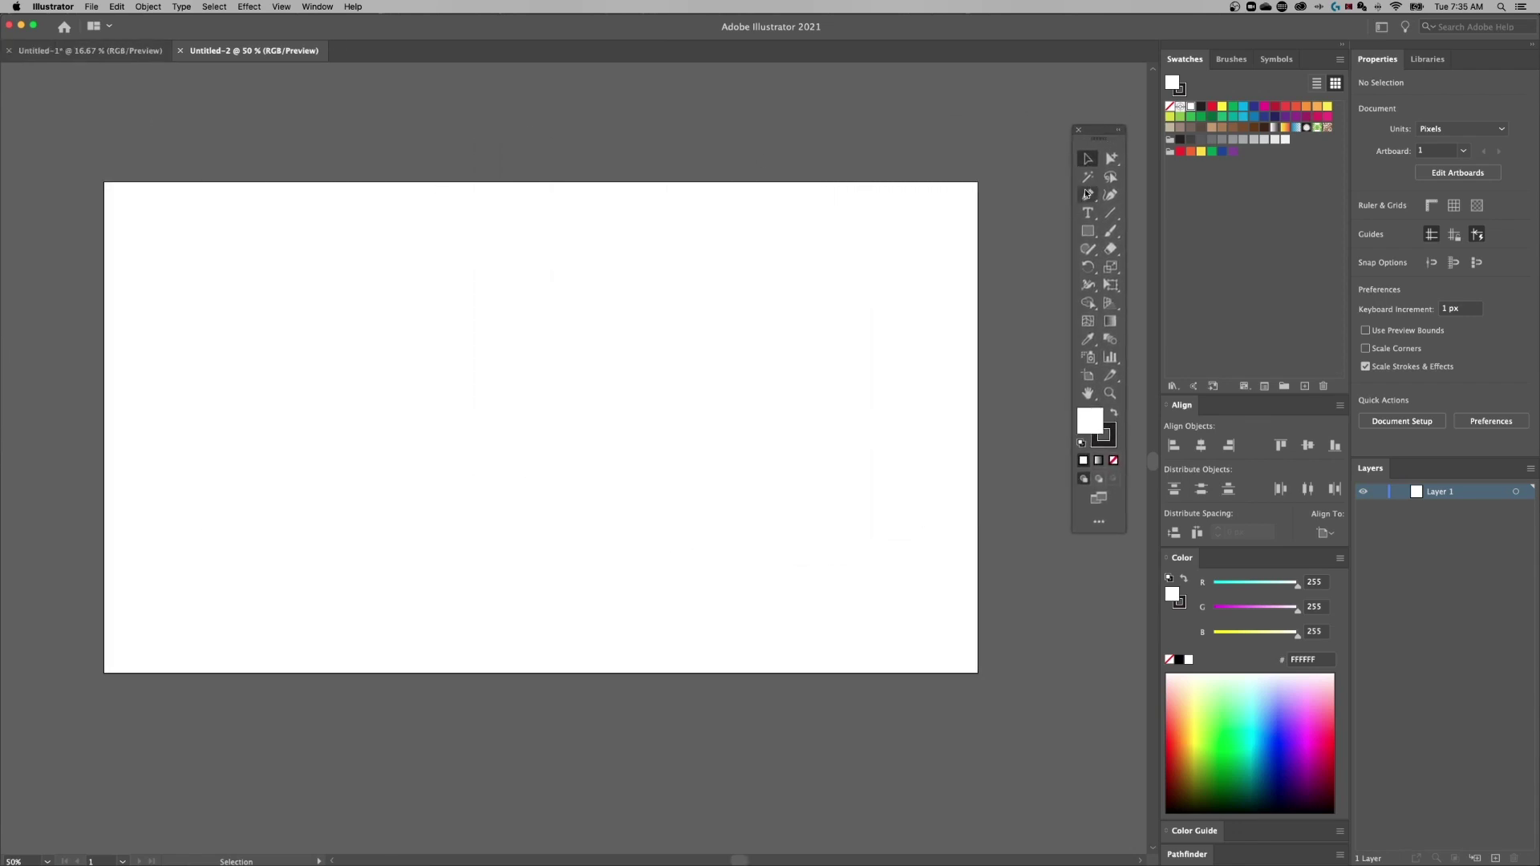
left_click(317, 7)
mouse_move(341, 62)
left_click(530, 203)
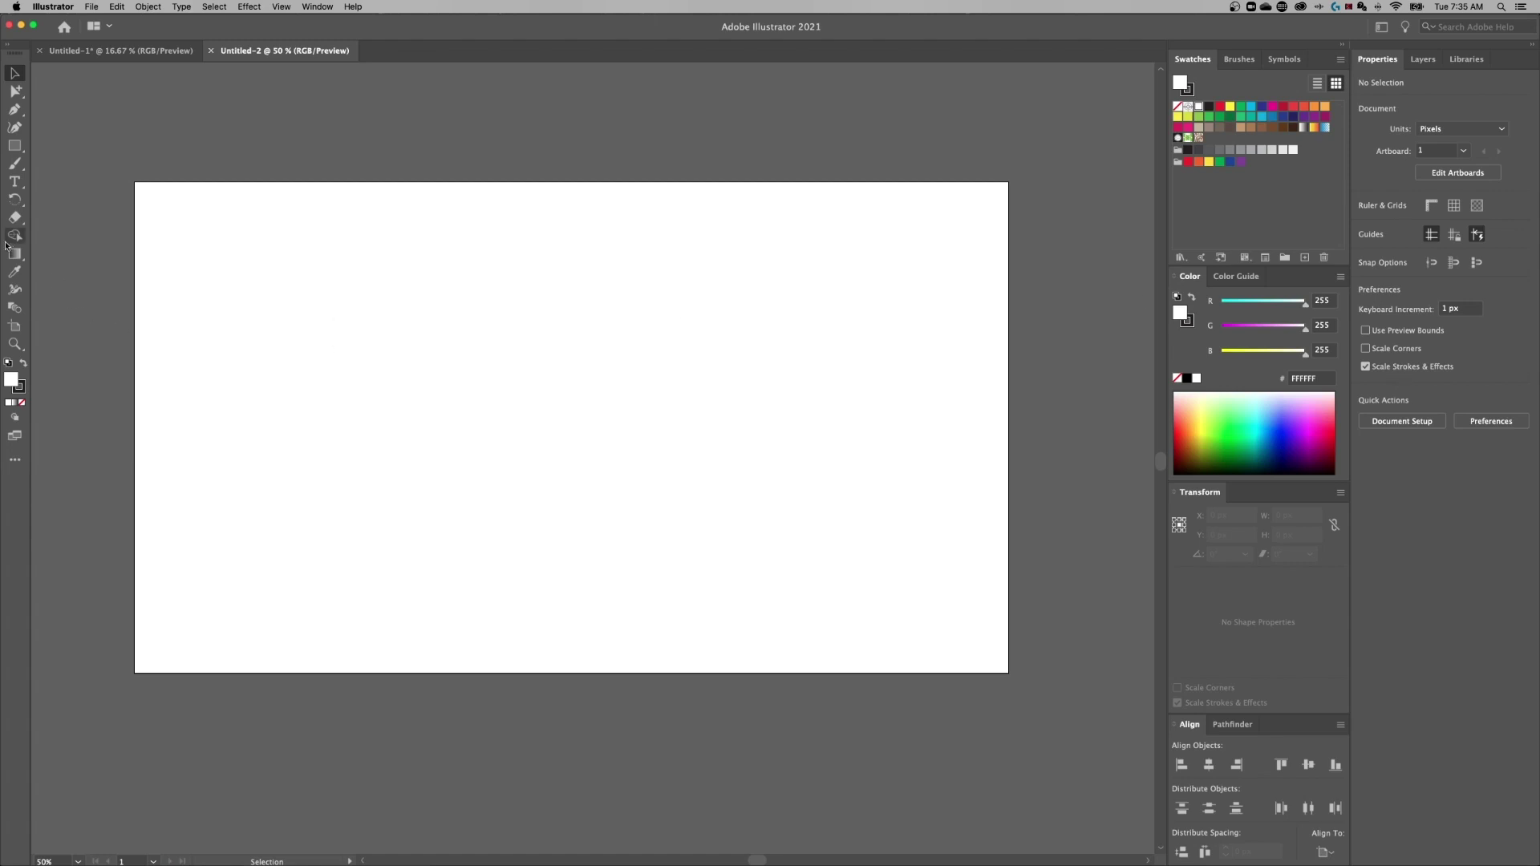
- Draw a rectangle about 371 by 313 px in the upper-left part of the artboard and select it
left_click(12, 153)
left_click_drag(305, 295, 476, 438)
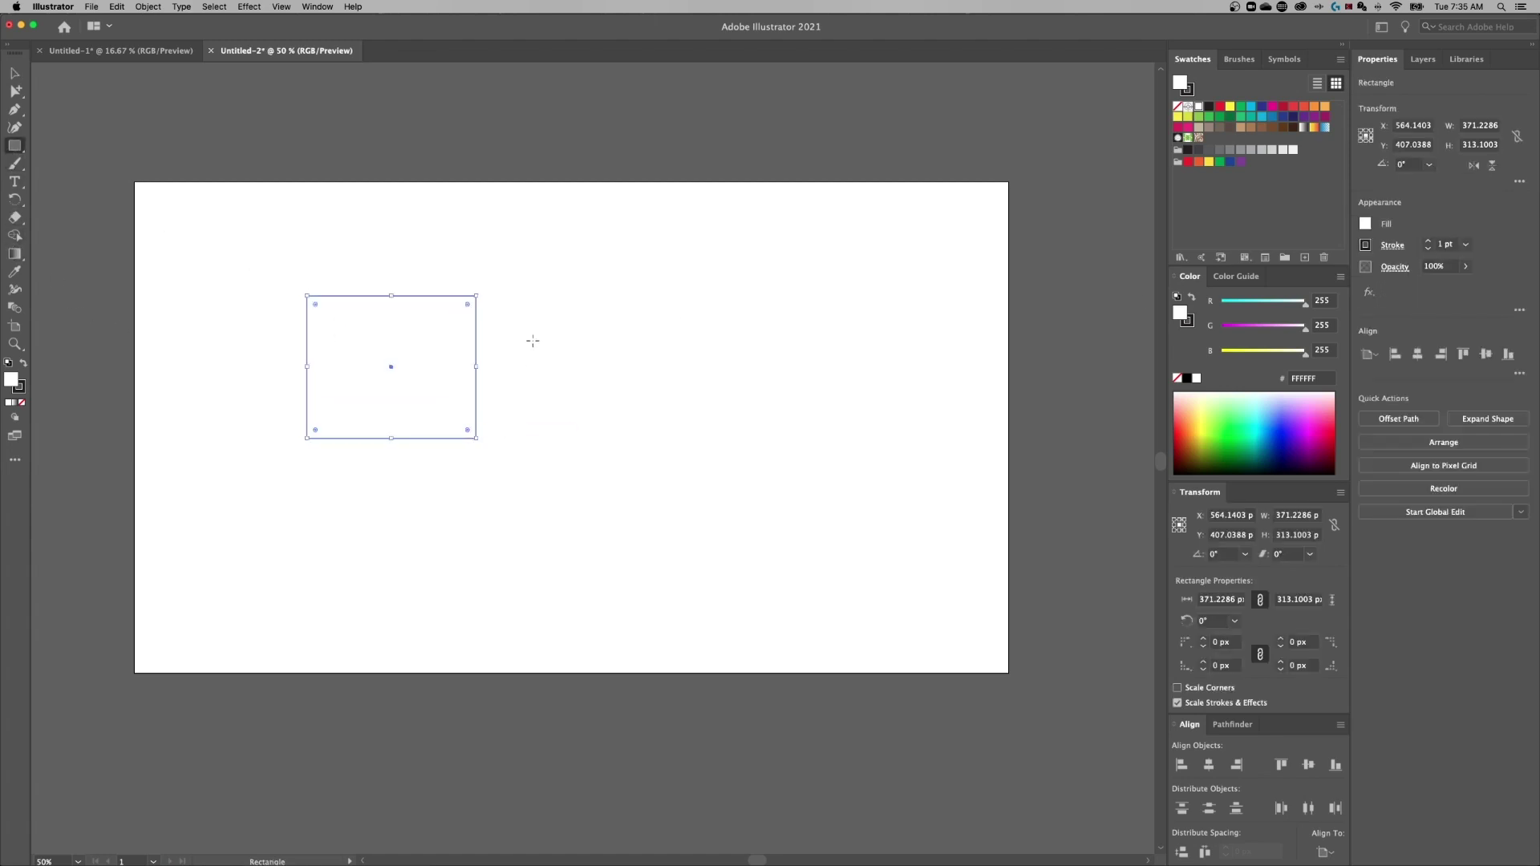
key("v")
left_click_drag(618, 227, 319, 488)
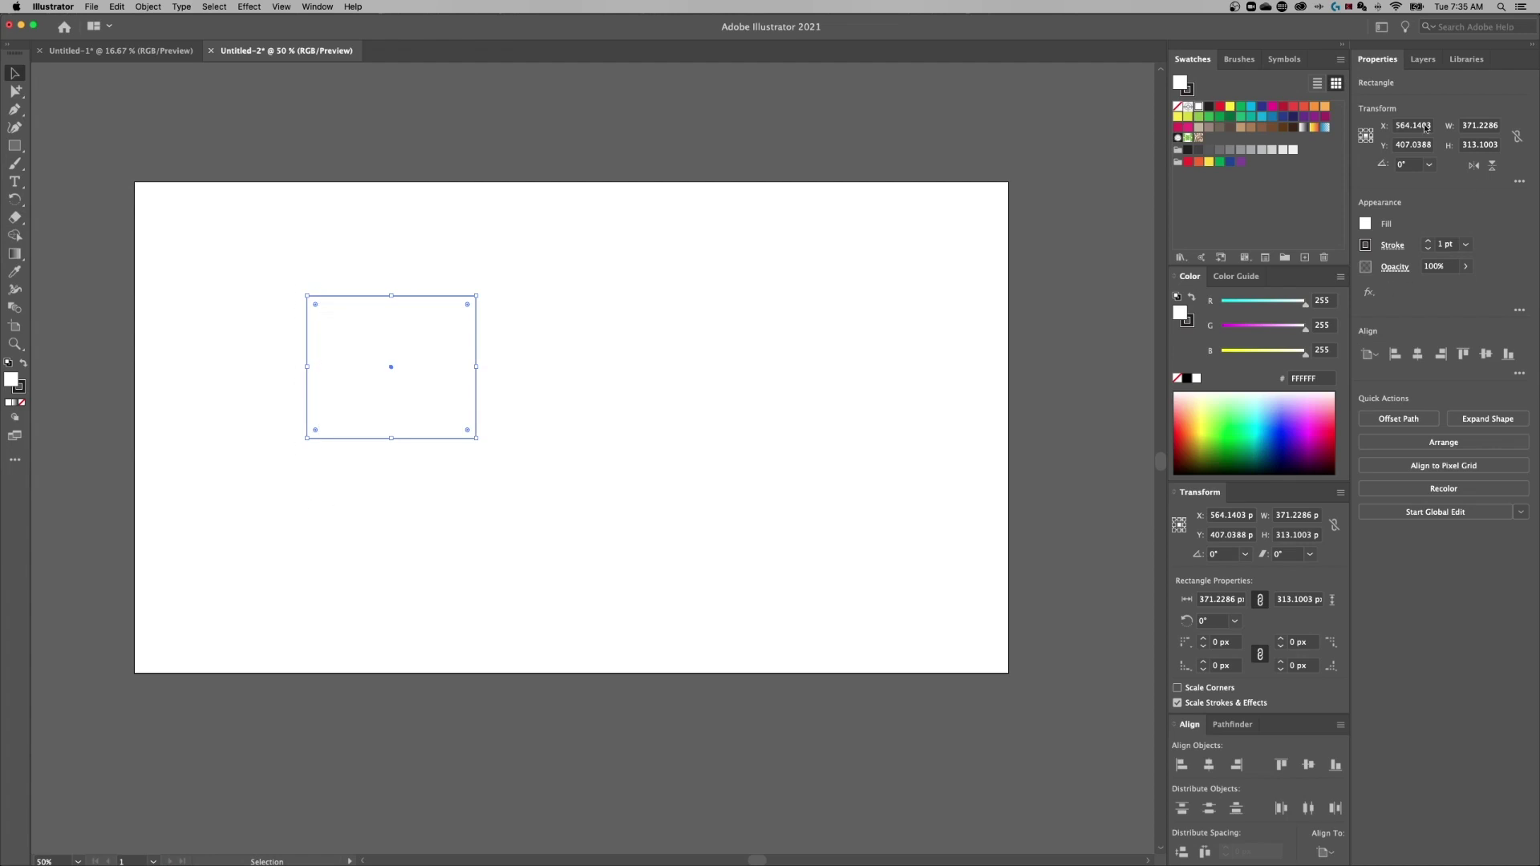
- Set the rectangle's stroke to the crimson colour D12254 in the Color Picker
double_click(18, 390)
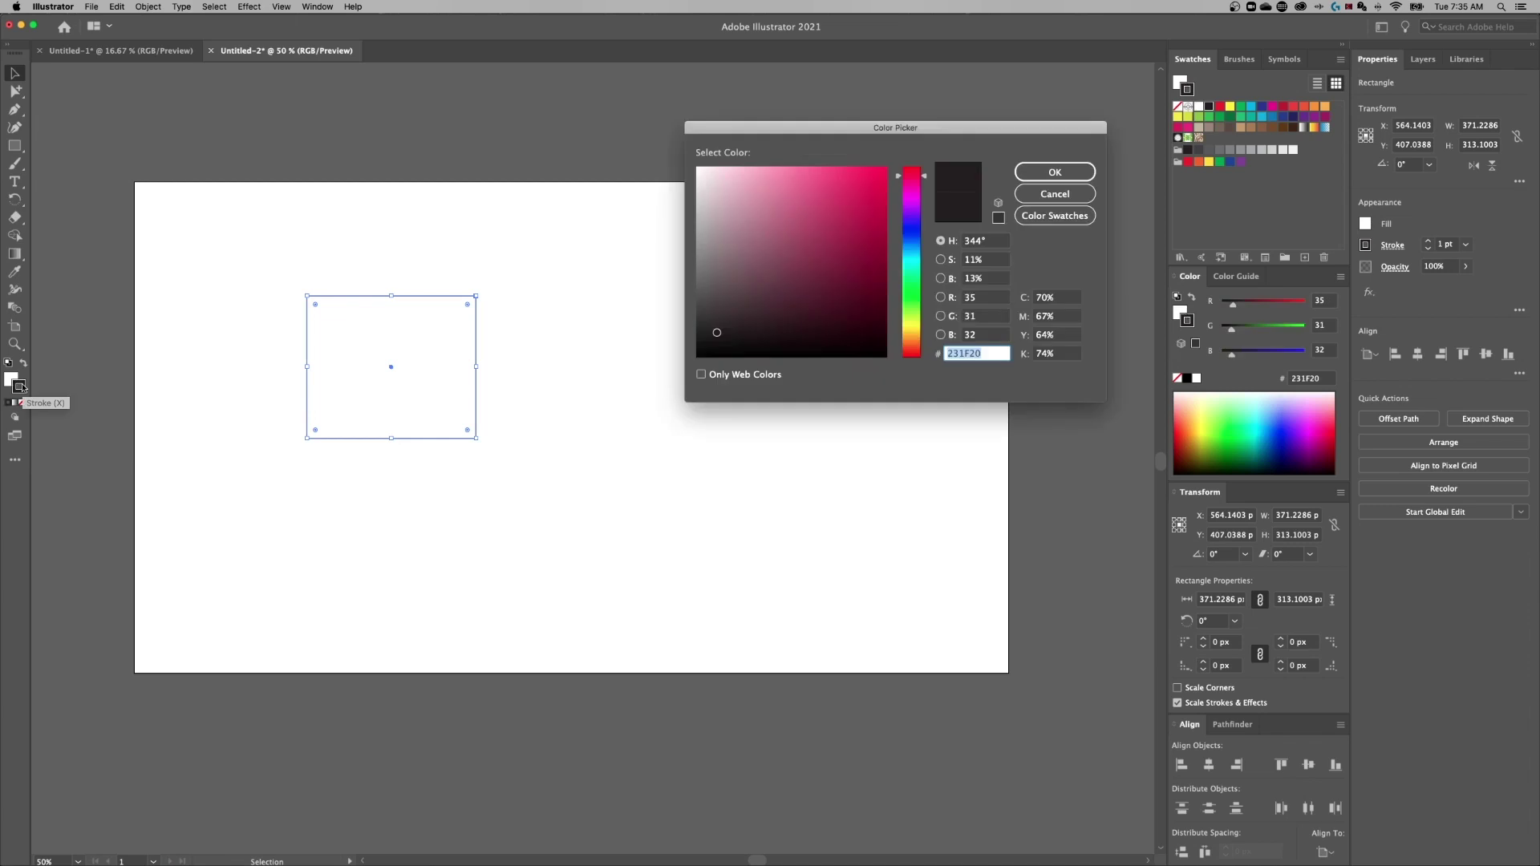
left_click(858, 198)
left_click(1054, 171)
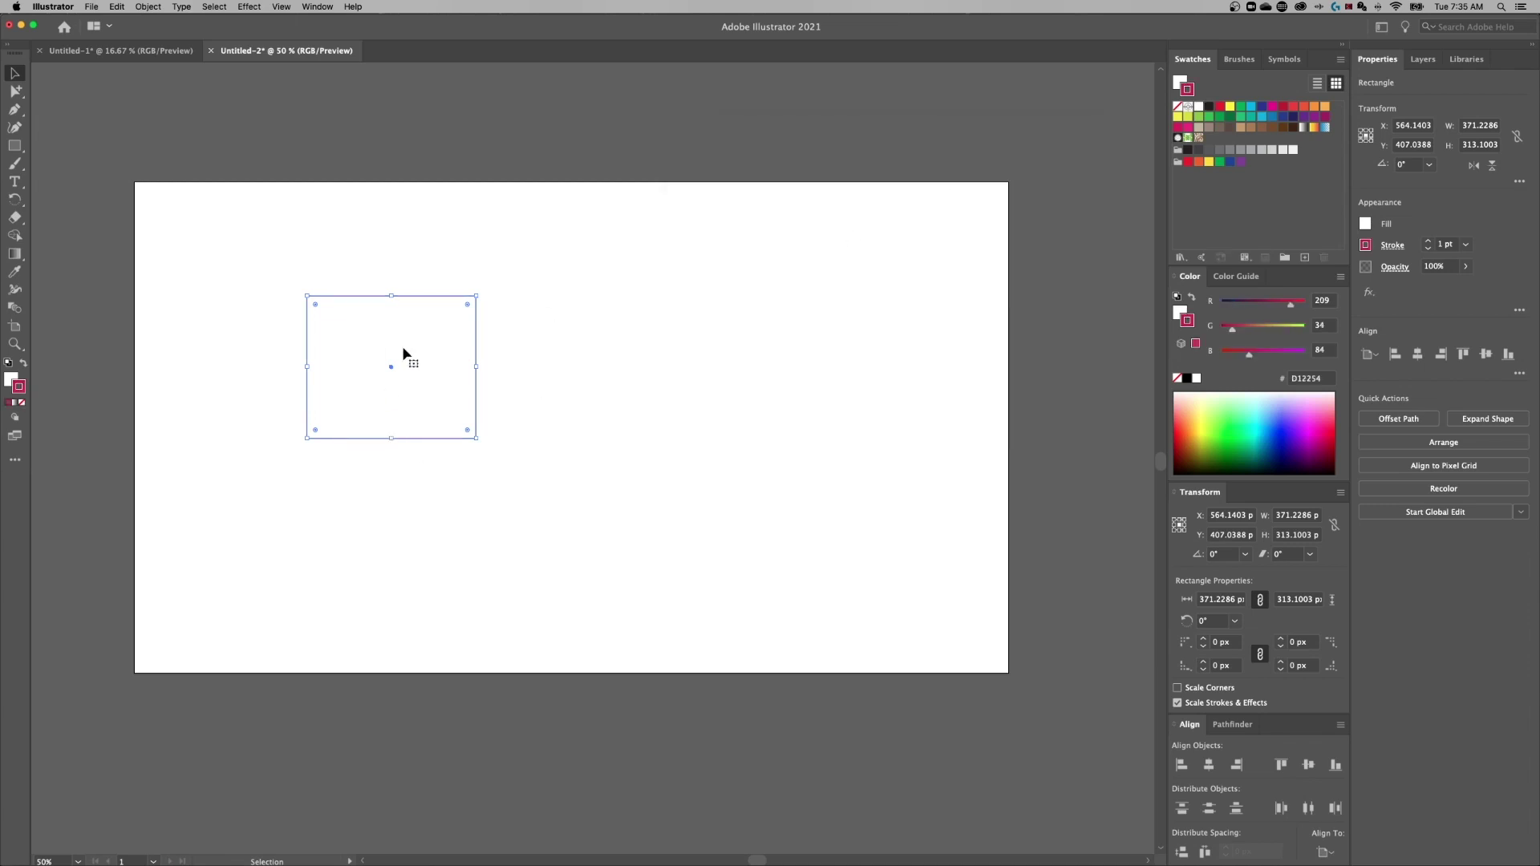
- Try a duller pink stroke colour for the rectangle in the Color Picker
double_click(18, 388)
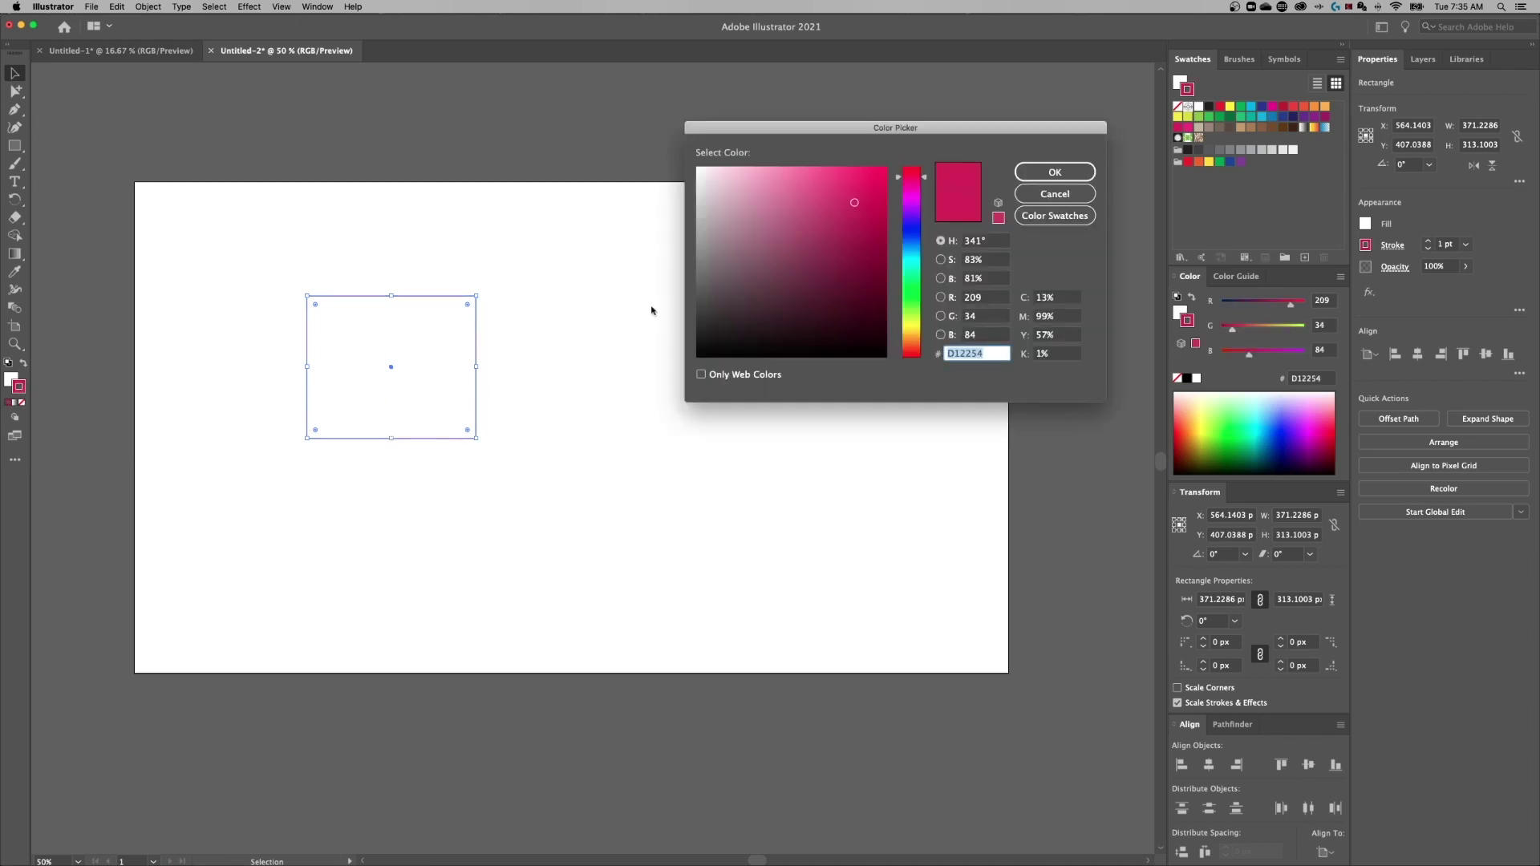
mouse_move(832, 242)
left_mouse_down()
mouse_move(766, 289)
mouse_move(840, 280)
mouse_move(810, 224)
left_mouse_up()
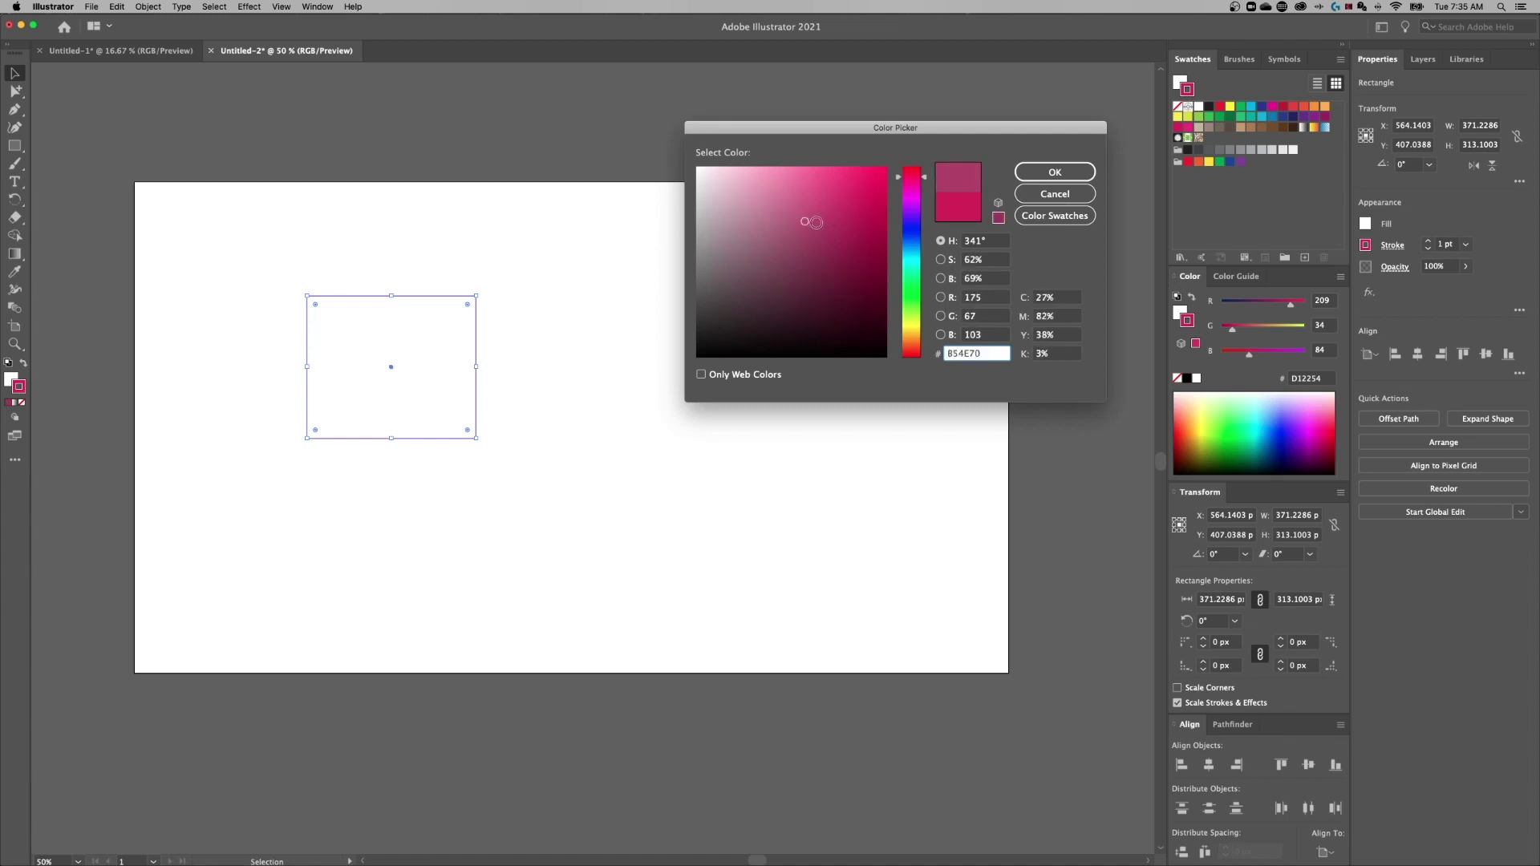
left_click(1049, 171)
- View the rectangle's stroke swatches, and try the stroke colour D62560 in the Color Picker
left_click(1366, 246)
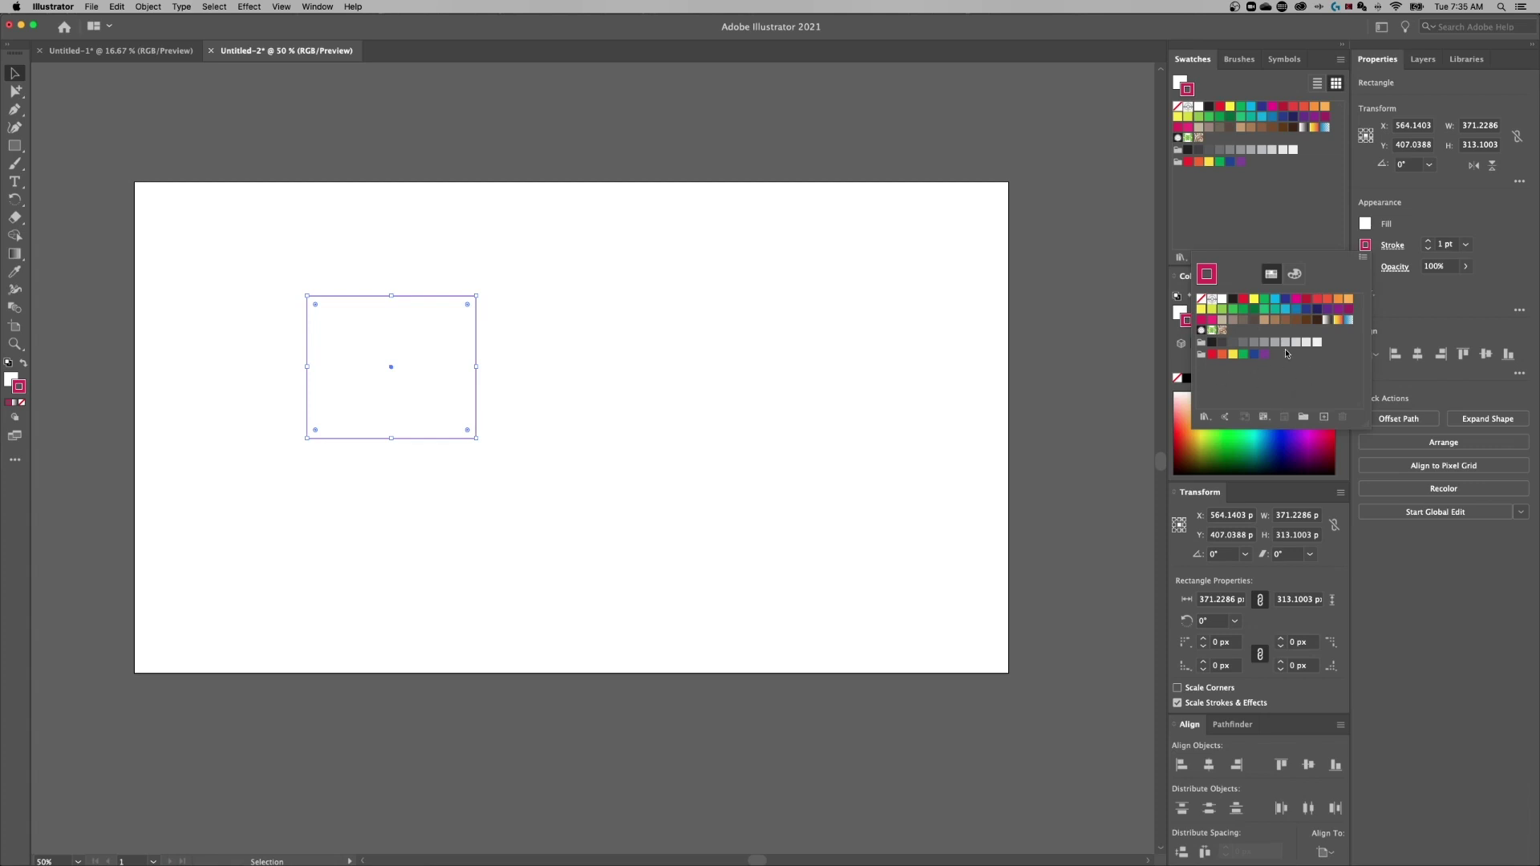
left_click(1425, 208)
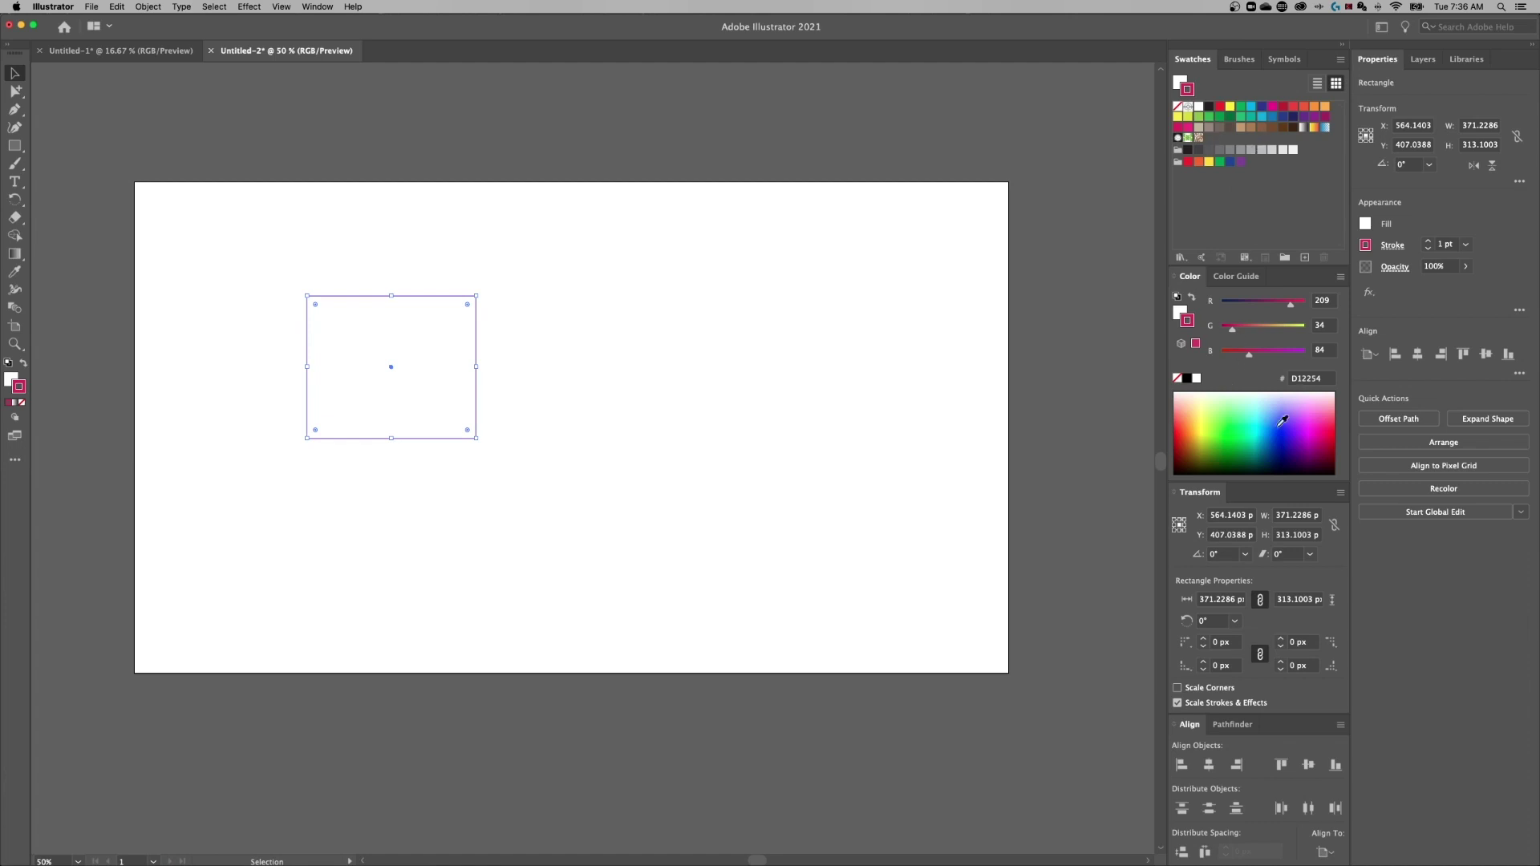
double_click(1188, 321)
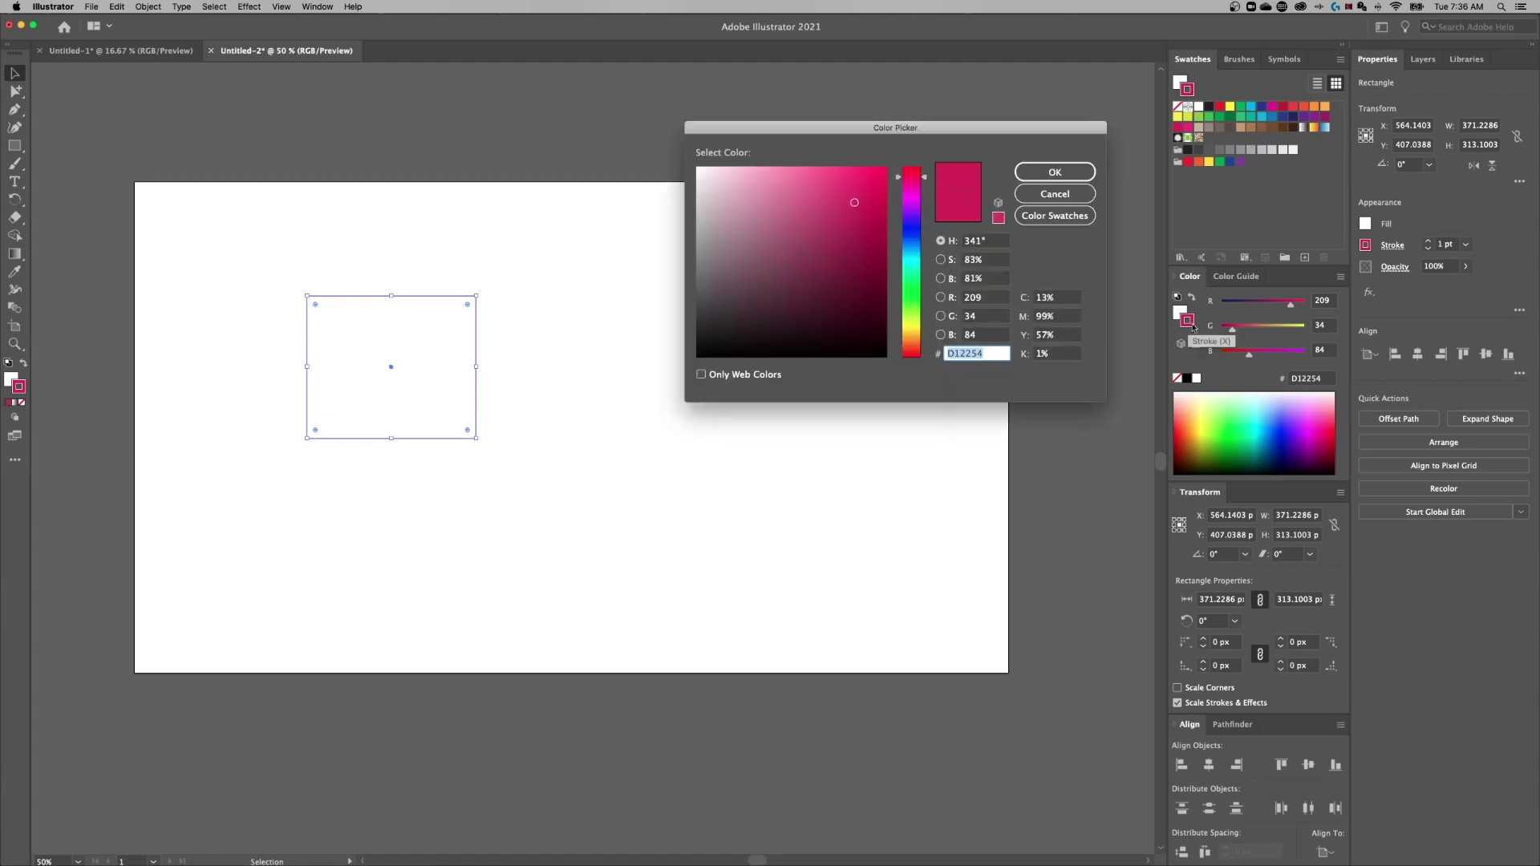
left_click(854, 197)
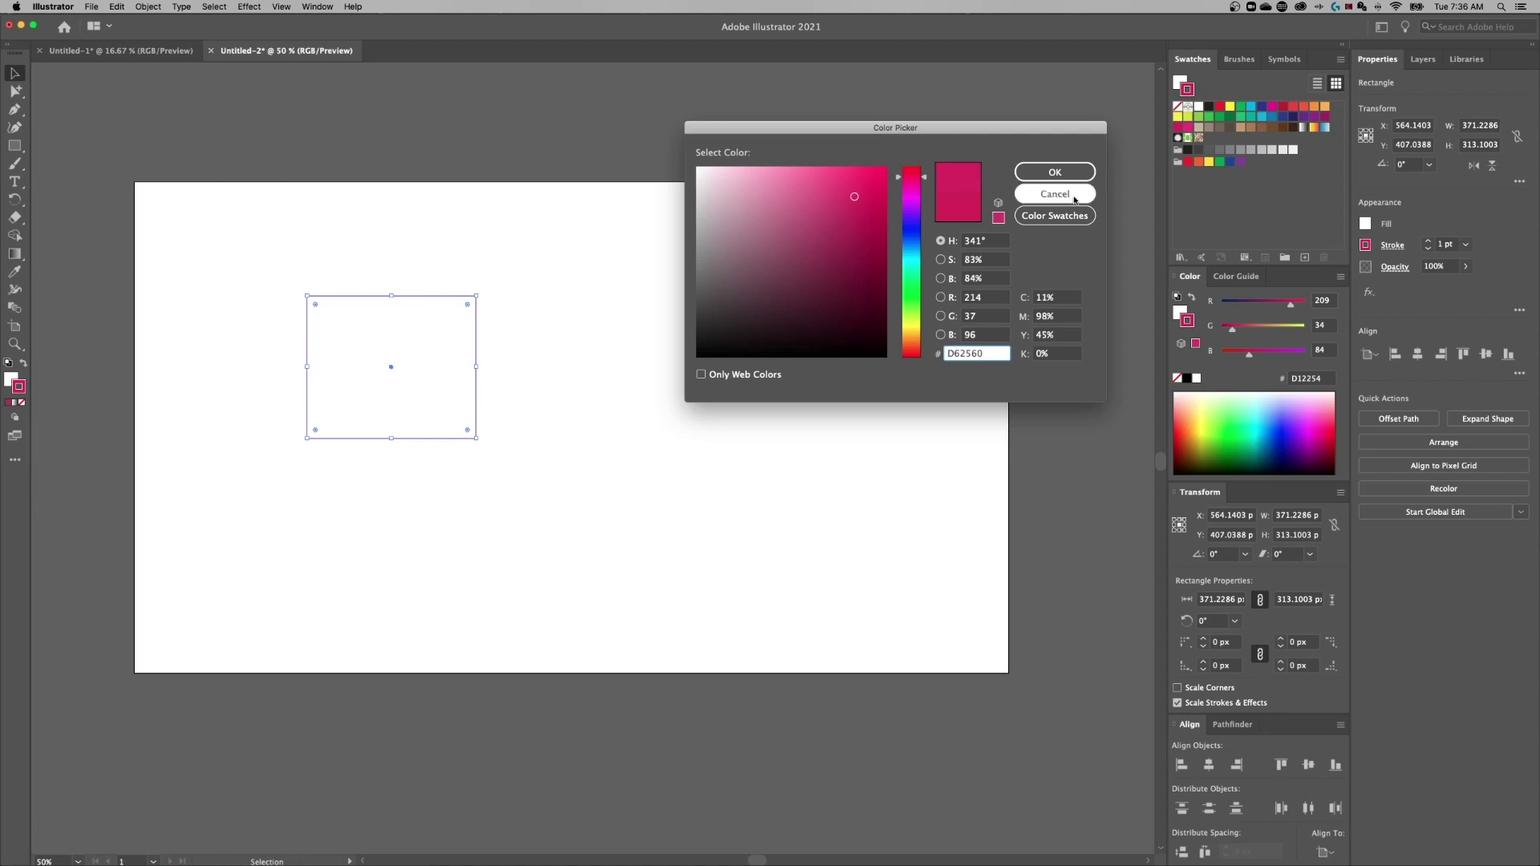
left_click(1074, 198)
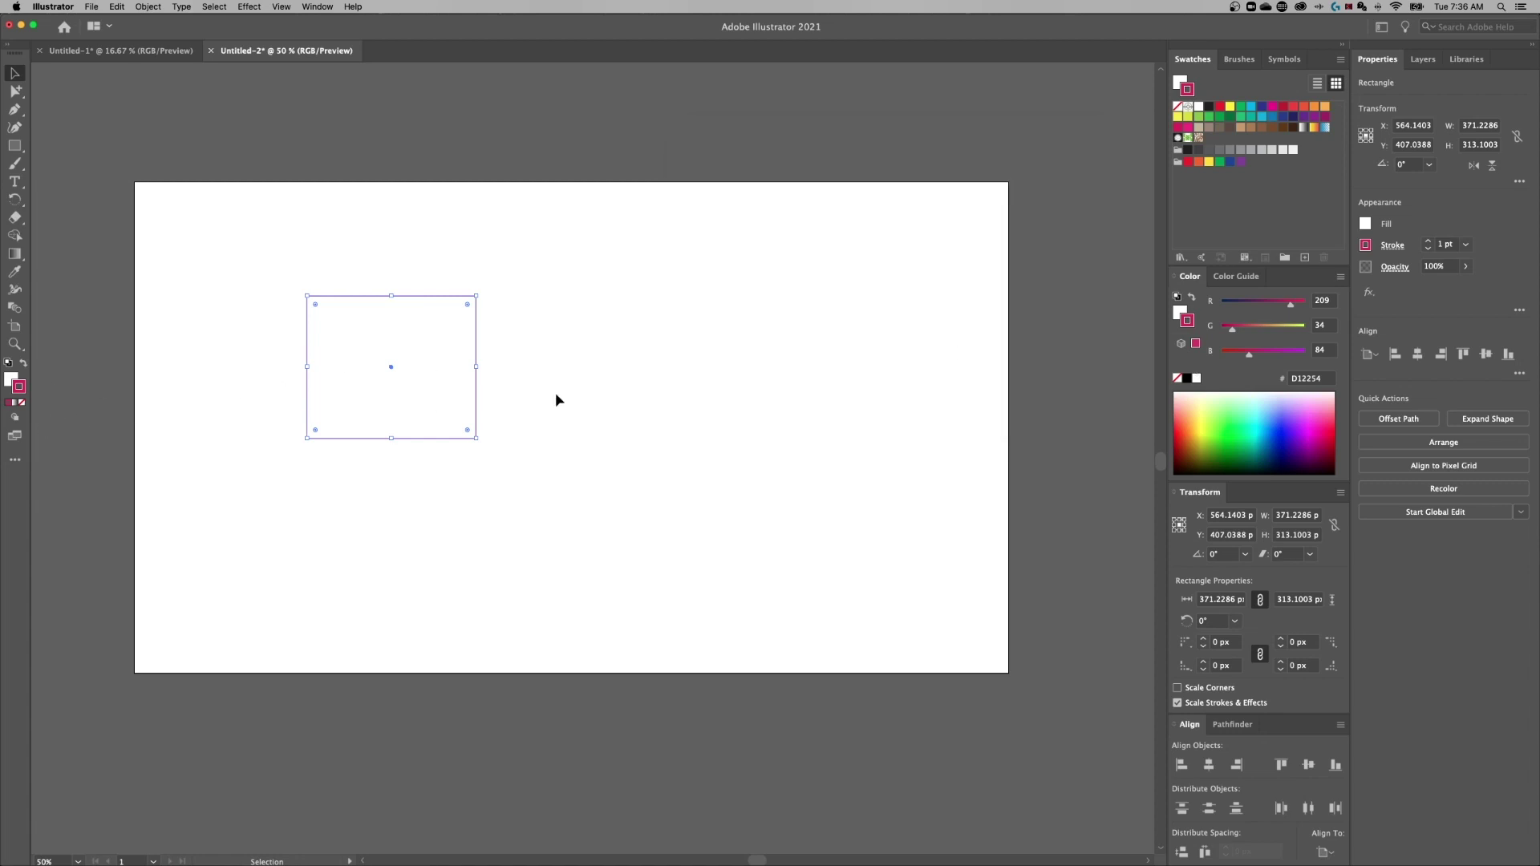